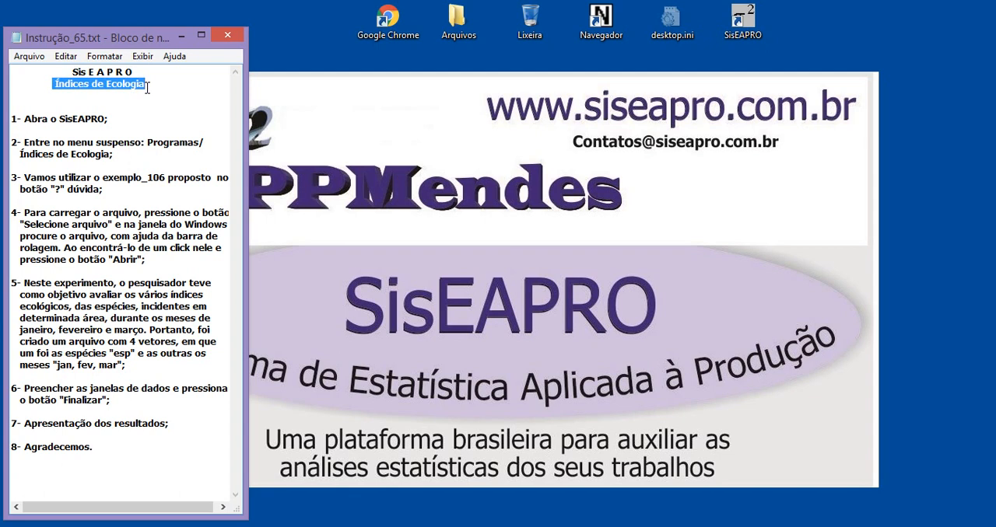
# Highlight the program name in the instruction notes, launch SisEAPRO, and place its window beside the notes
pyautogui.click(136, 127)
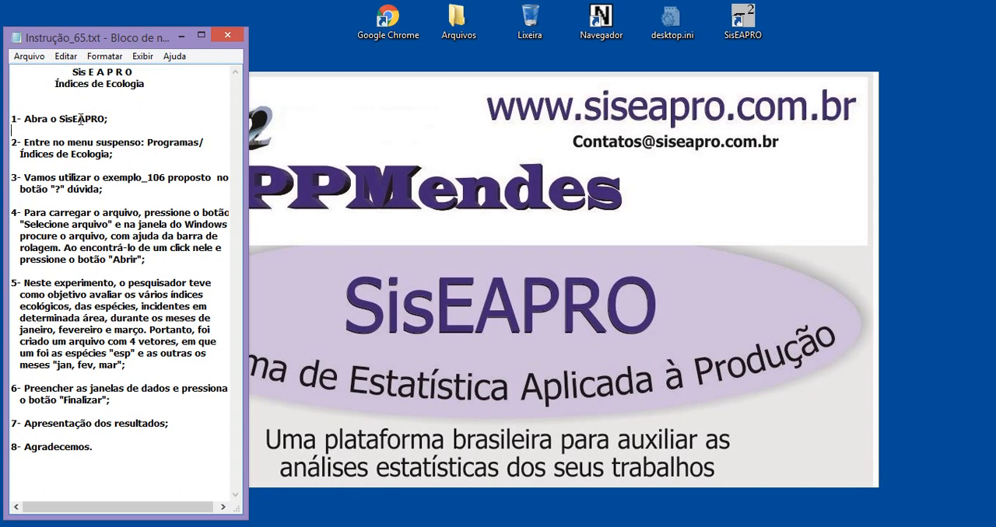
pyautogui.moveTo(60, 116); pyautogui.dragTo(98, 119)
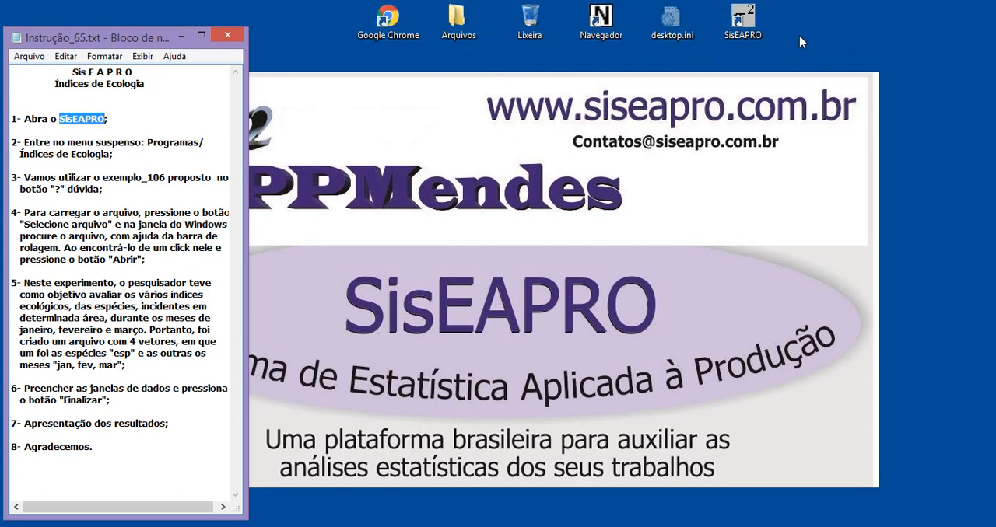
pyautogui.doubleClick(751, 23)
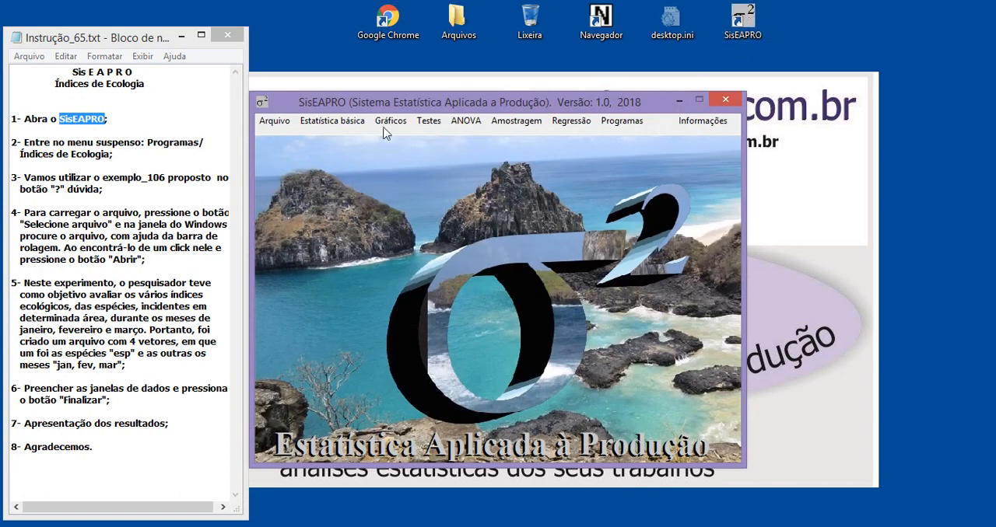
pyautogui.moveTo(389, 102); pyautogui.dragTo(395, 101)
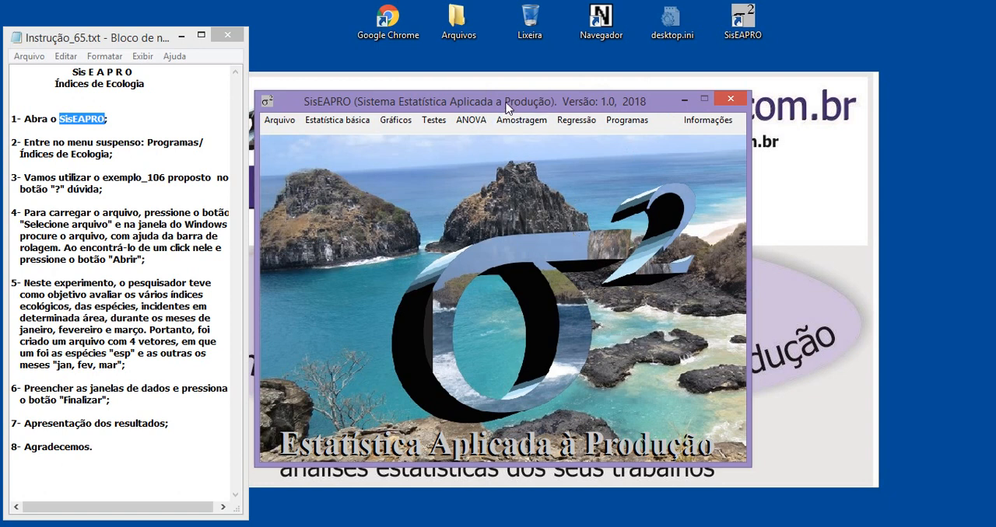
pyautogui.moveTo(505, 106); pyautogui.dragTo(514, 92)
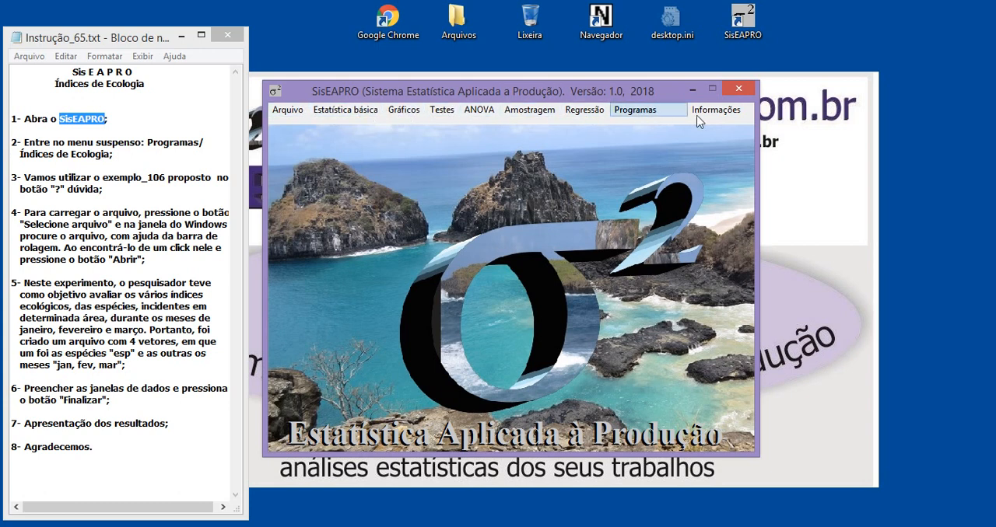
pyautogui.click(287, 111)
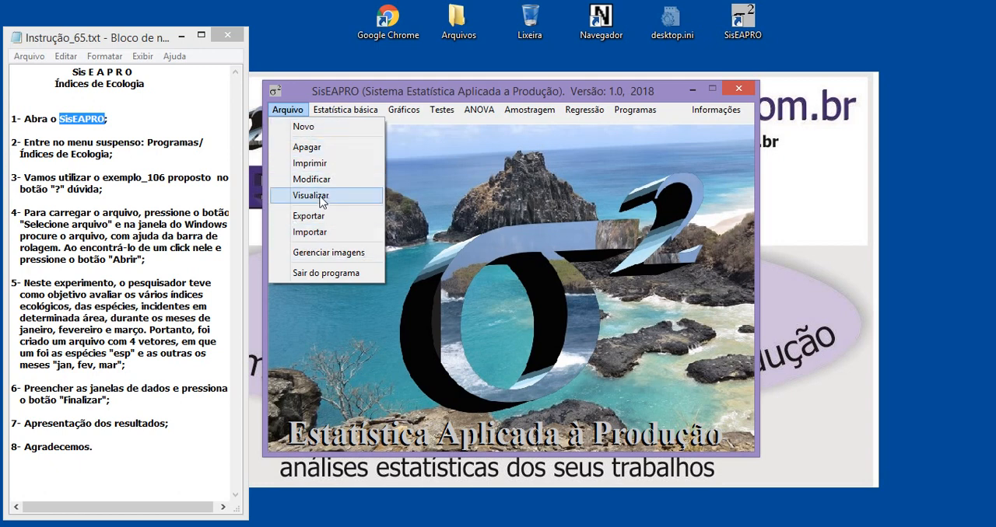
pyautogui.click(474, 226)
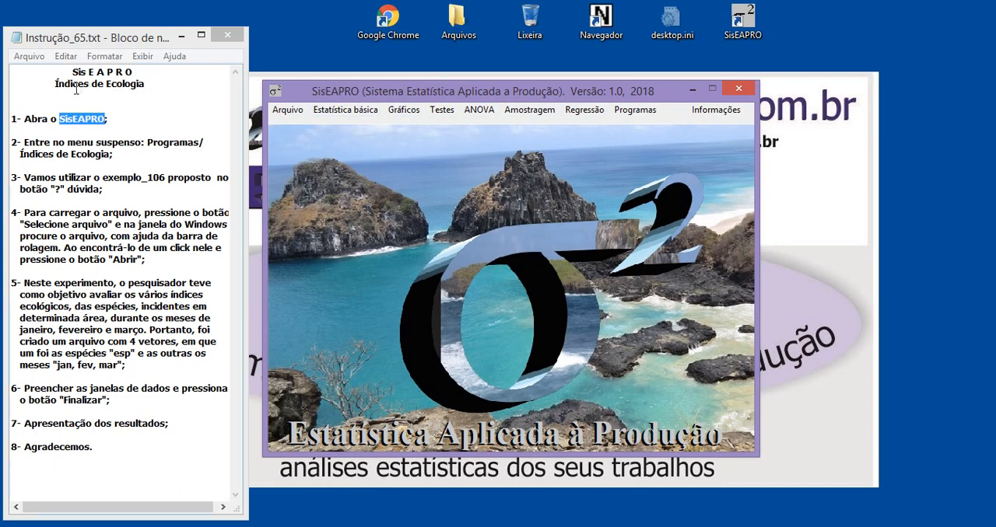
# Highlight the title and Programas in the notes, open the Índices de ecologia program, and move its window clear of the notes
pyautogui.moveTo(58, 83); pyautogui.dragTo(146, 84)
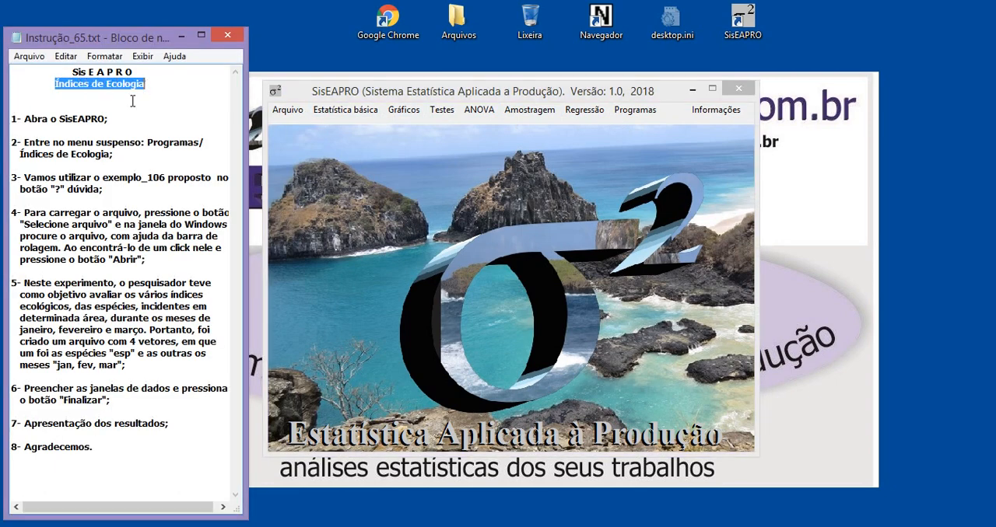
pyautogui.moveTo(146, 143); pyautogui.dragTo(199, 146)
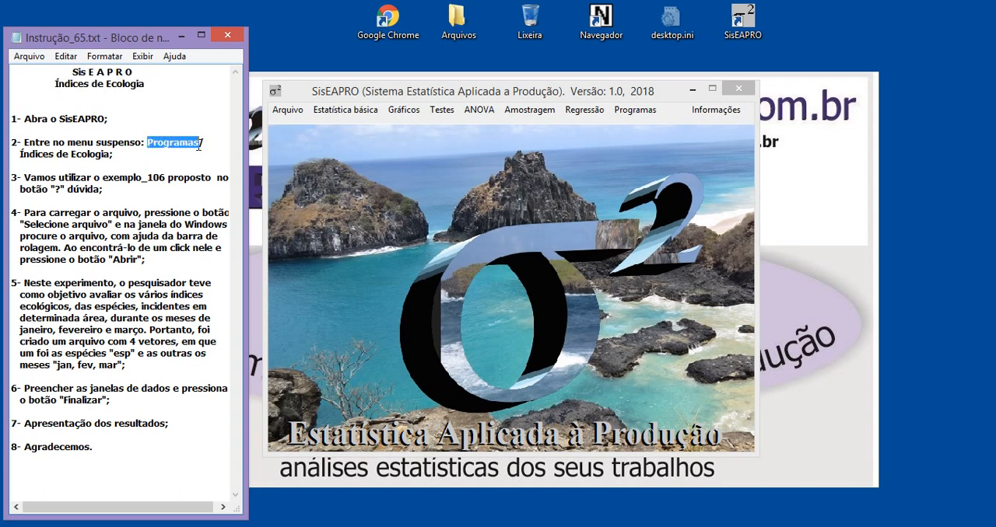
pyautogui.click(634, 115)
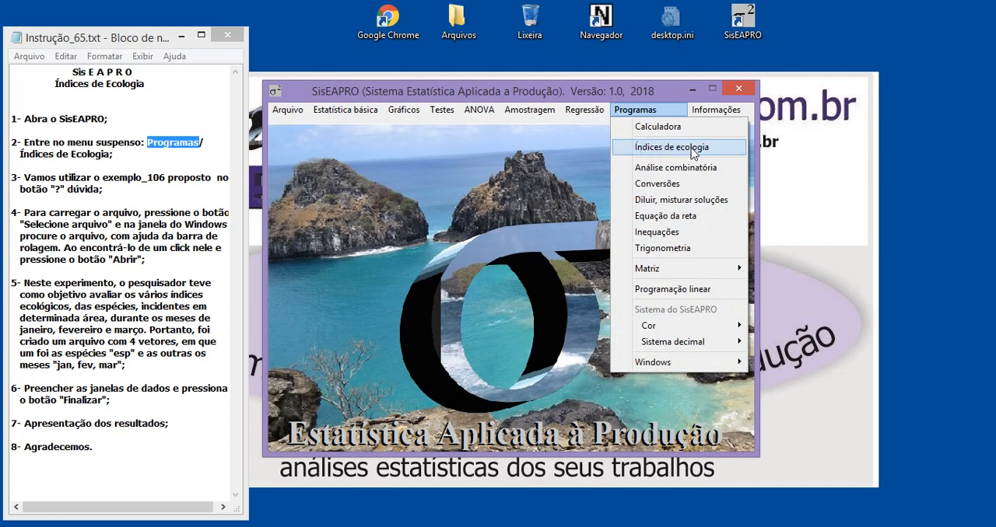
pyautogui.click(672, 150)
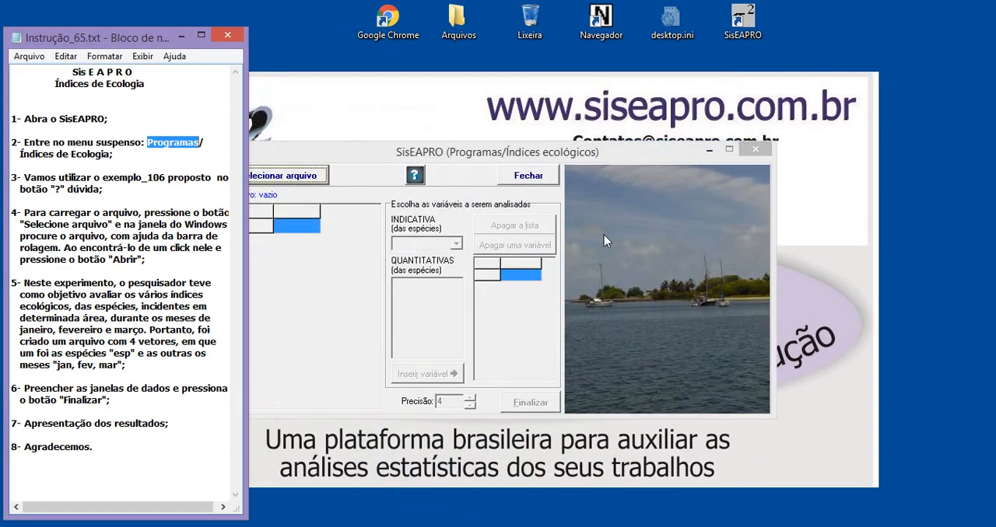
pyautogui.moveTo(463, 154); pyautogui.dragTo(502, 127)
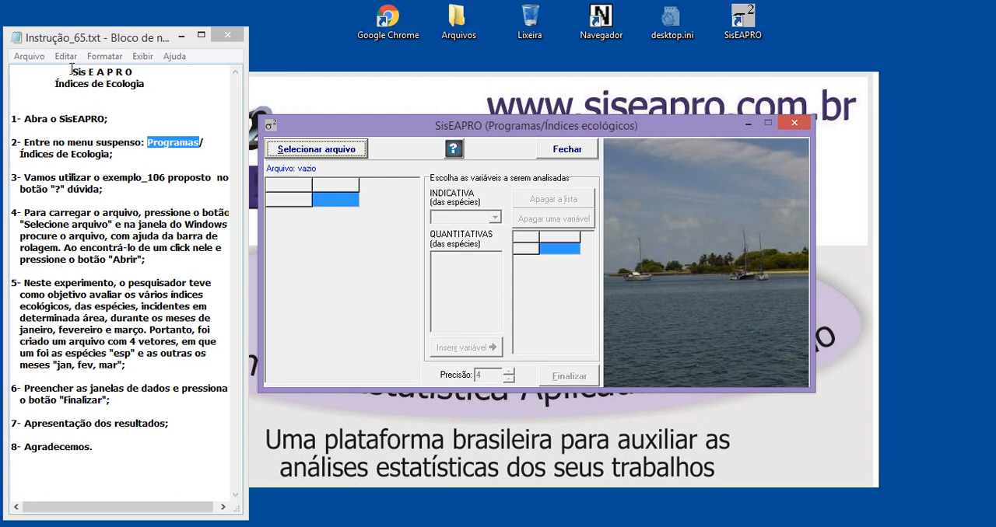
# Open the help for the ecological indices and examine the index formulas and the worked examples with their reports
pyautogui.moveTo(72, 71); pyautogui.dragTo(134, 73)
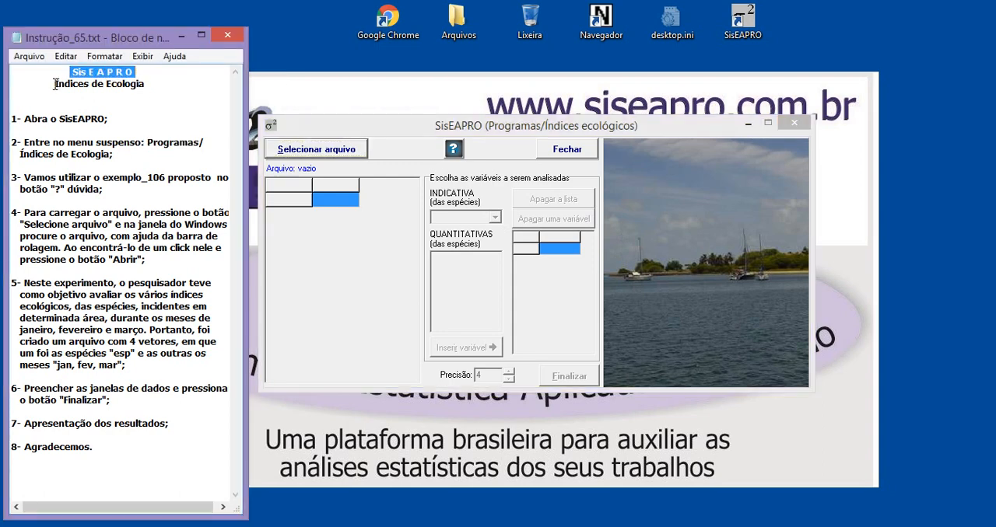
pyautogui.moveTo(55, 84); pyautogui.dragTo(126, 89)
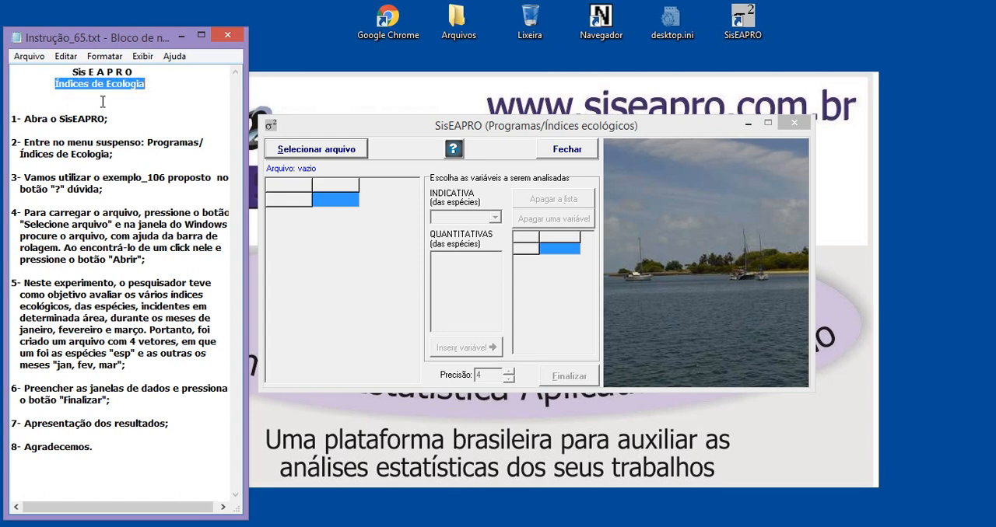
pyautogui.click(453, 153)
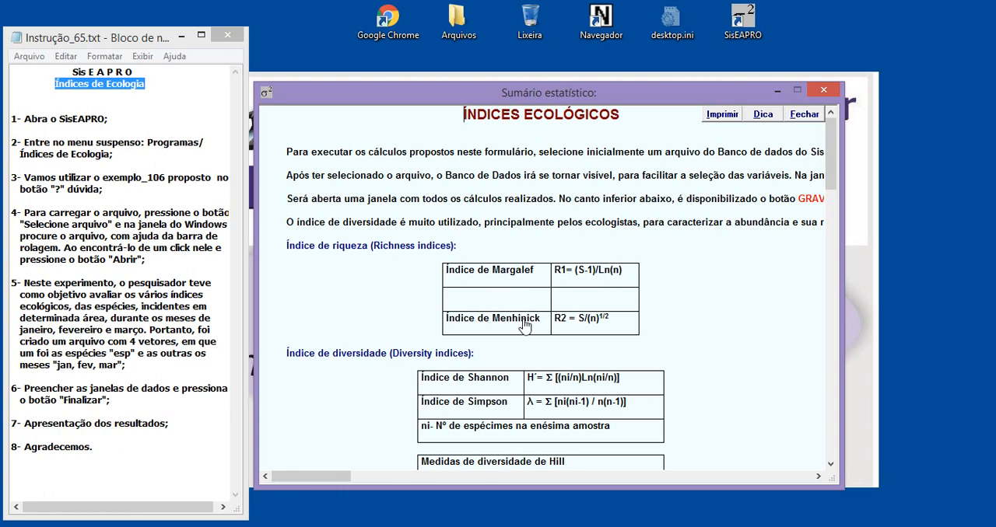
pyautogui.scroll(-3, 571, 319)
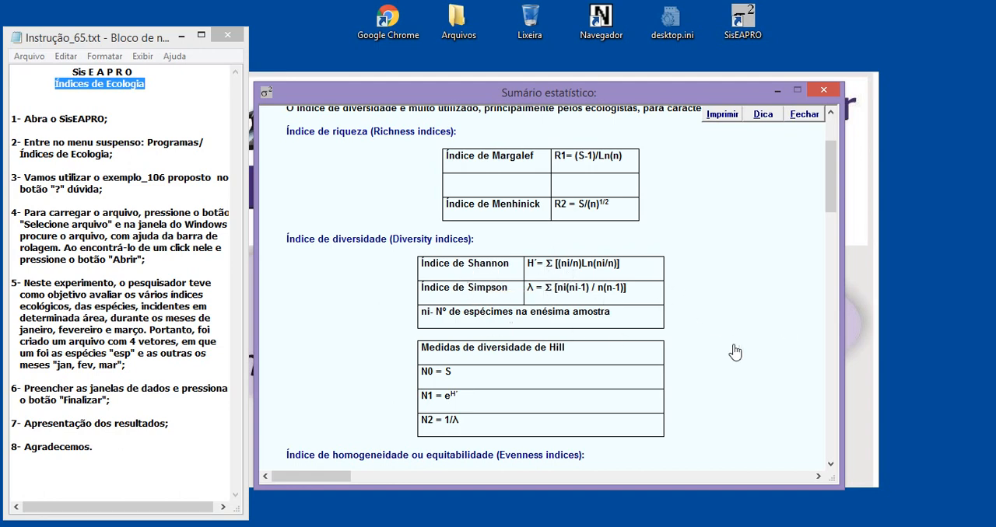
pyautogui.scroll(-6, 739, 358)
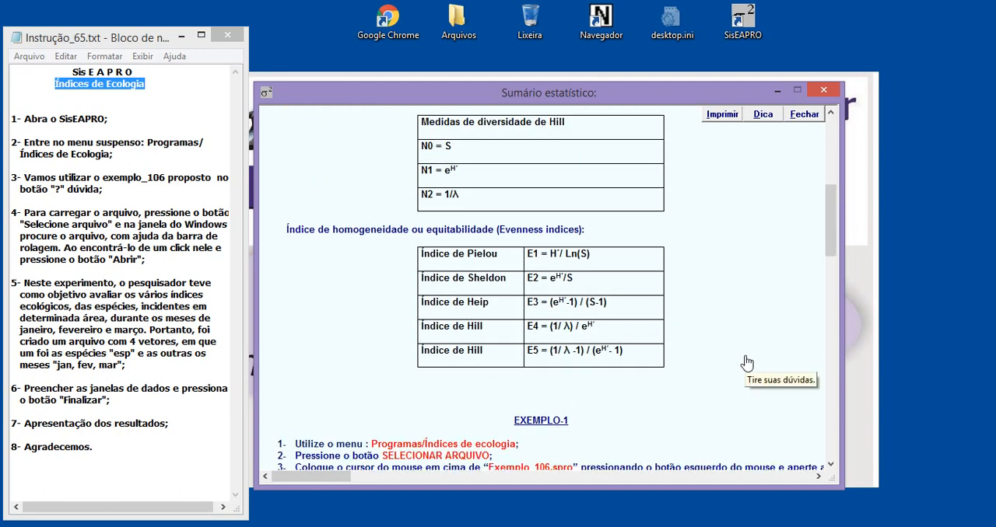
pyautogui.scroll(-3, 747, 363)
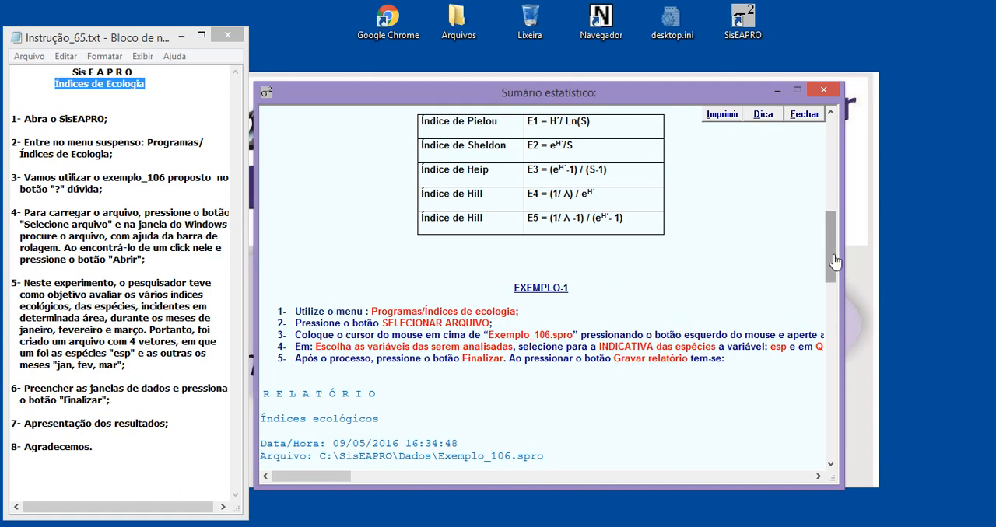
pyautogui.moveTo(834, 258); pyautogui.dragTo(834, 281)
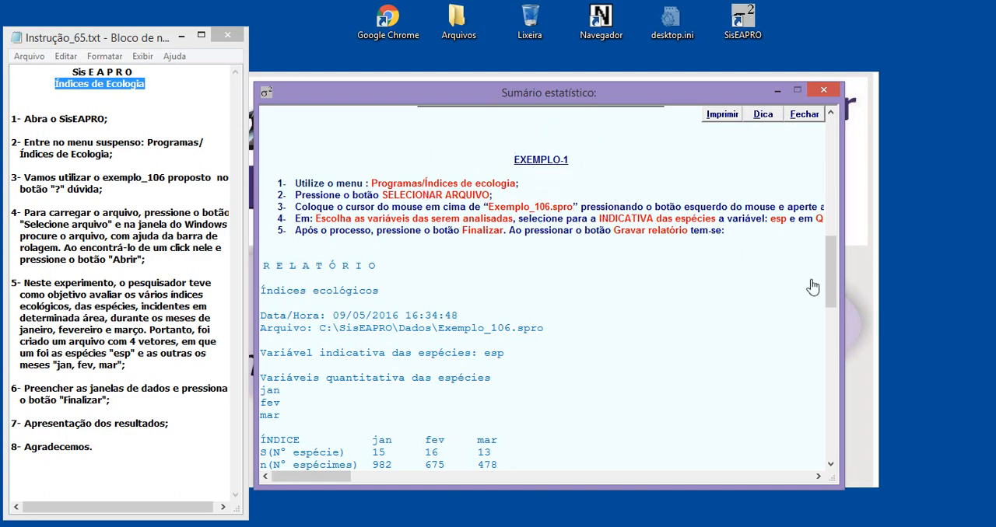
pyautogui.moveTo(826, 280); pyautogui.dragTo(829, 250)
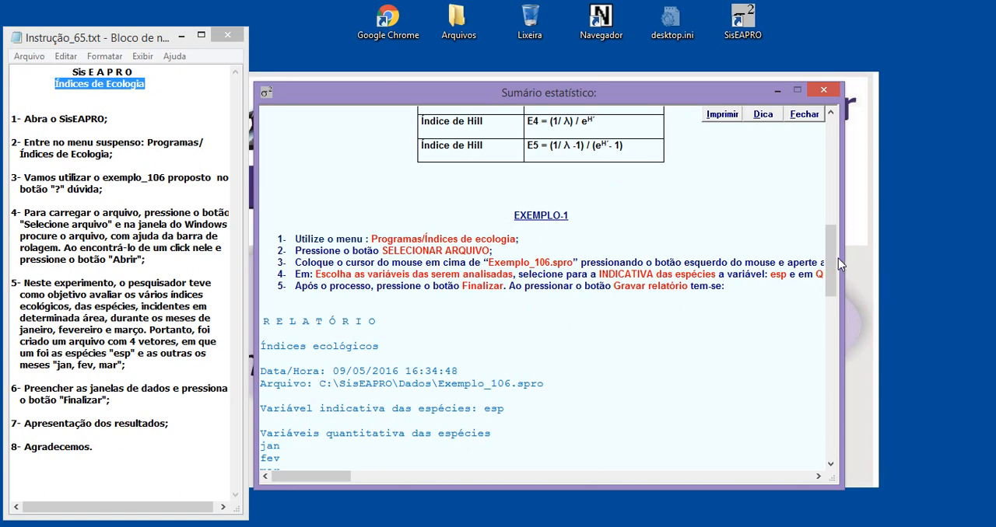
pyautogui.moveTo(837, 259); pyautogui.dragTo(834, 277)
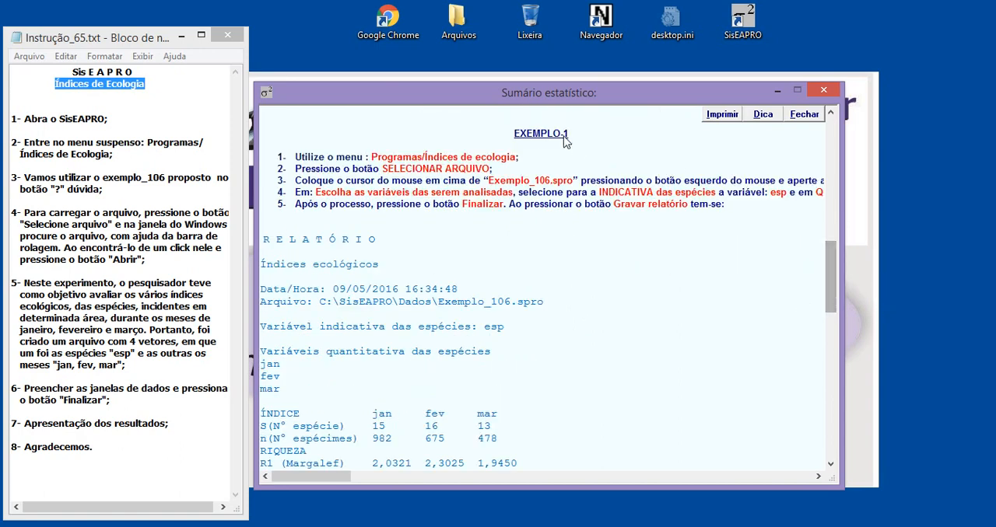
pyautogui.moveTo(832, 309); pyautogui.dragTo(833, 383)
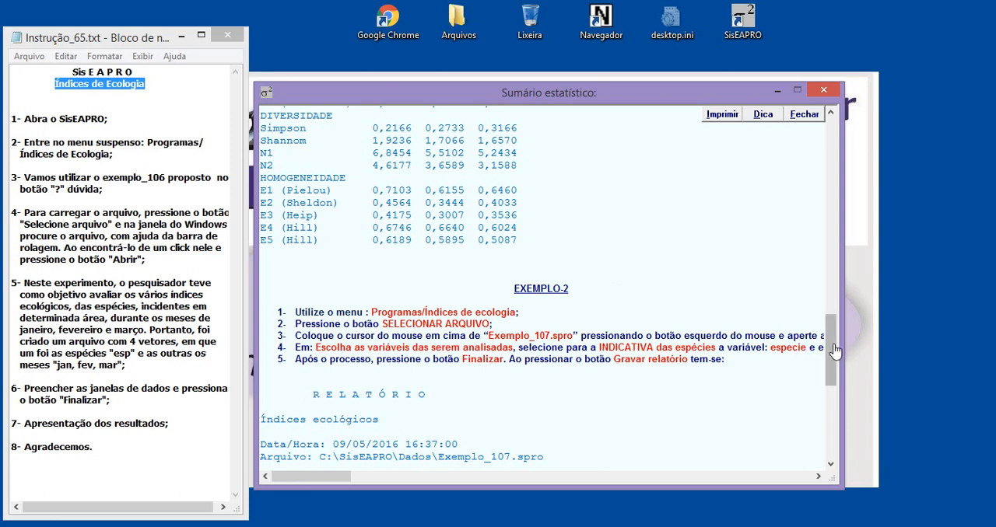
pyautogui.moveTo(831, 349); pyautogui.dragTo(833, 258)
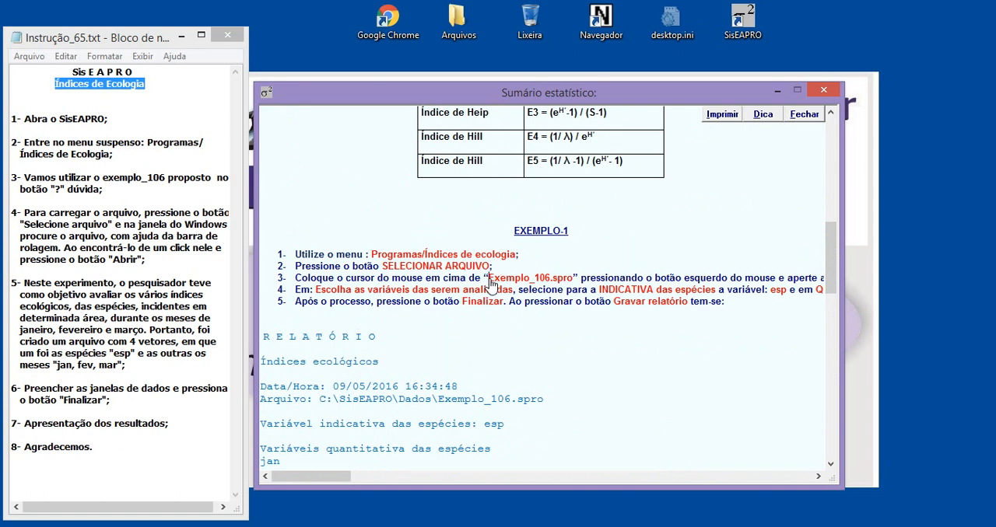
# Highlight the file name Exemplo_106 in the help's first example and in the instruction notes, and close the help
pyautogui.moveTo(487, 279); pyautogui.dragTo(547, 283)
pyautogui.moveTo(562, 283); pyautogui.dragTo(577, 285)
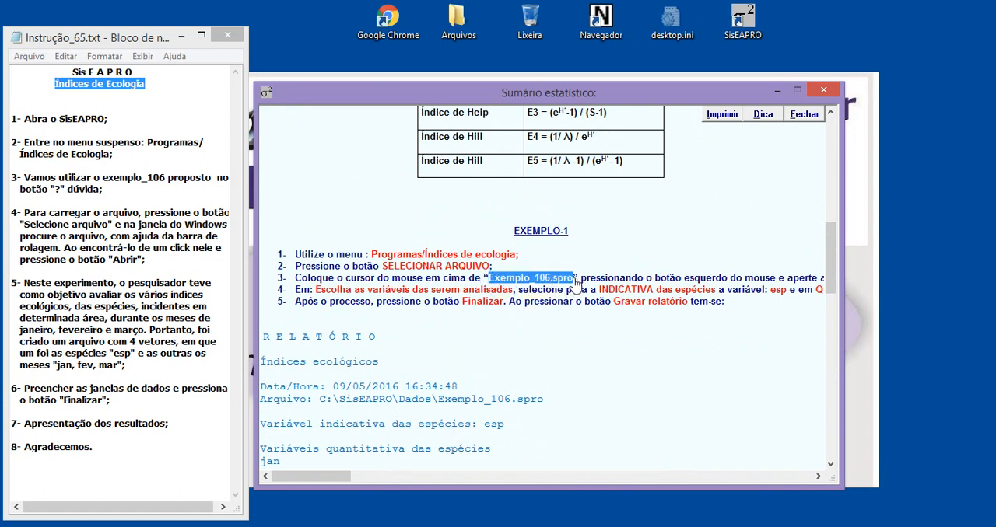
pyautogui.moveTo(104, 176); pyautogui.dragTo(165, 180)
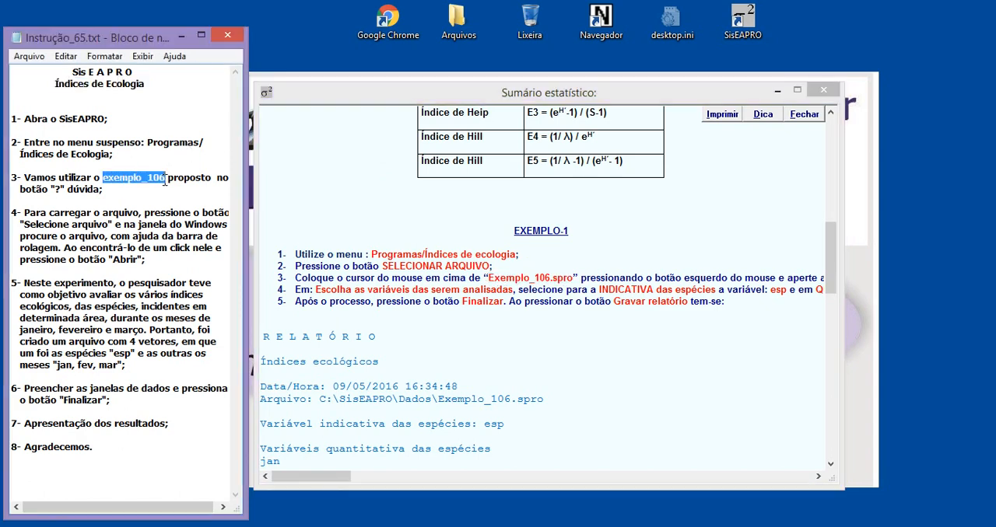
pyautogui.click(823, 90)
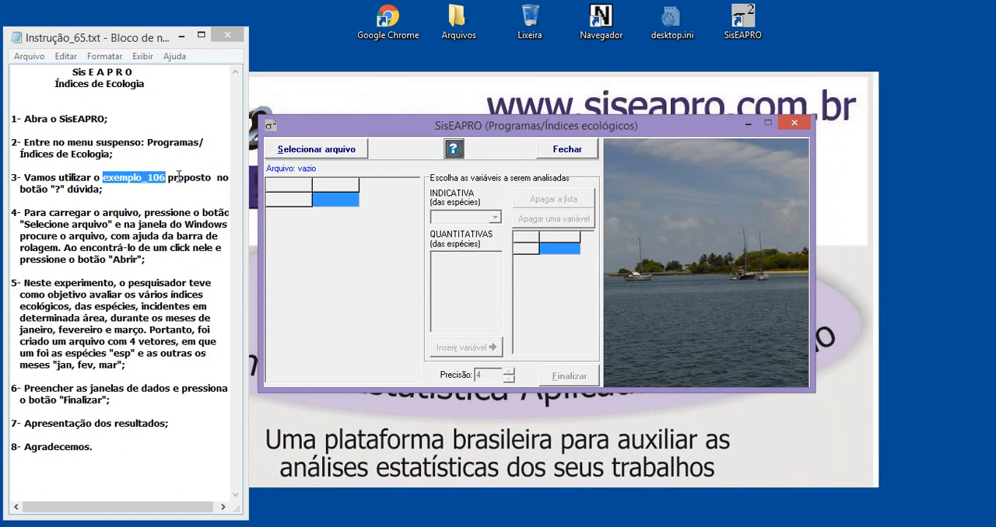
# Load the data file Exemplo_106.spro from the Dados folder of SisEAPRO into the ecological indices form
pyautogui.click(317, 157)
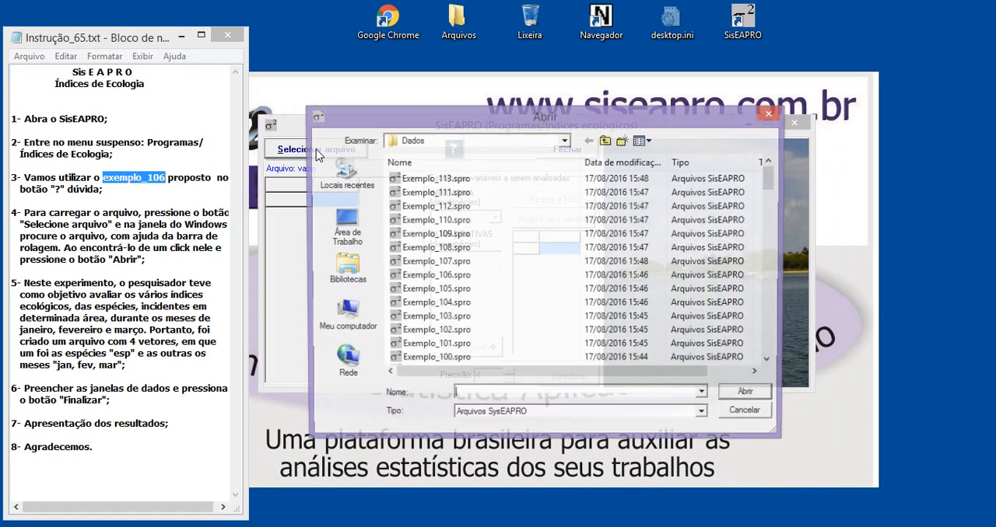
pyautogui.moveTo(401, 114); pyautogui.dragTo(383, 129)
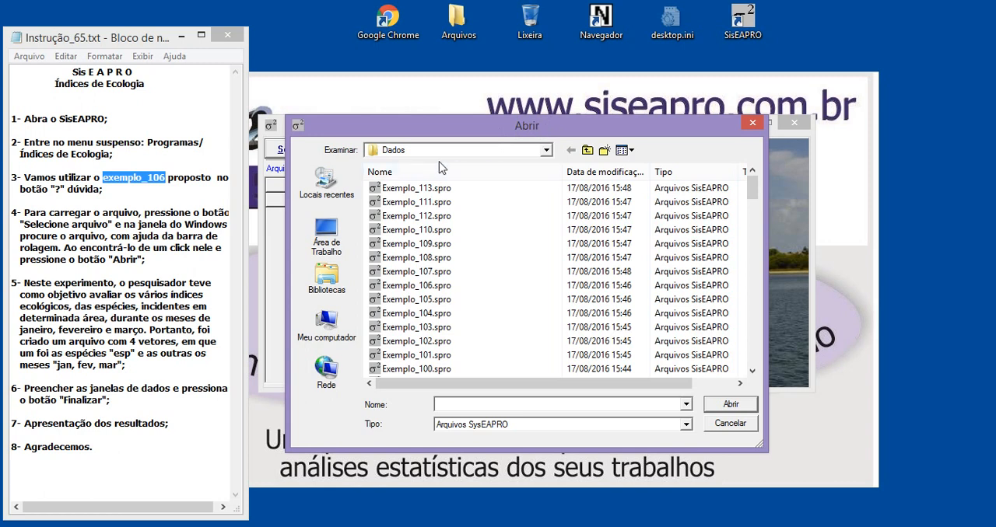
pyautogui.click(411, 151)
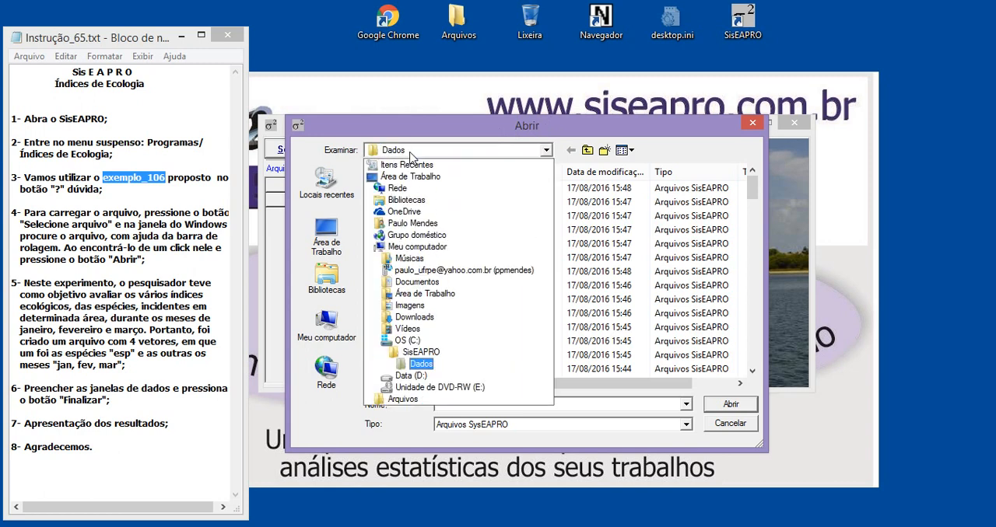
pyautogui.click(421, 364)
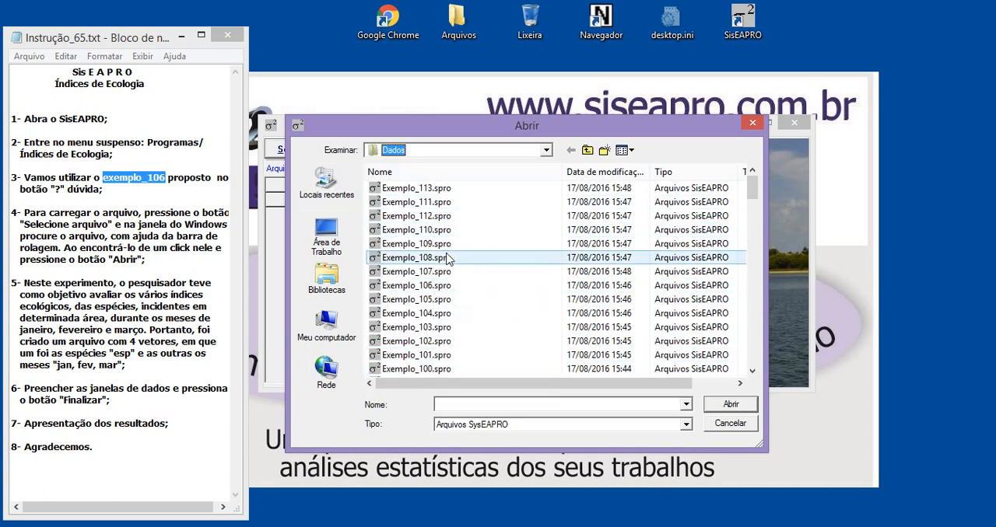
pyautogui.click(463, 152)
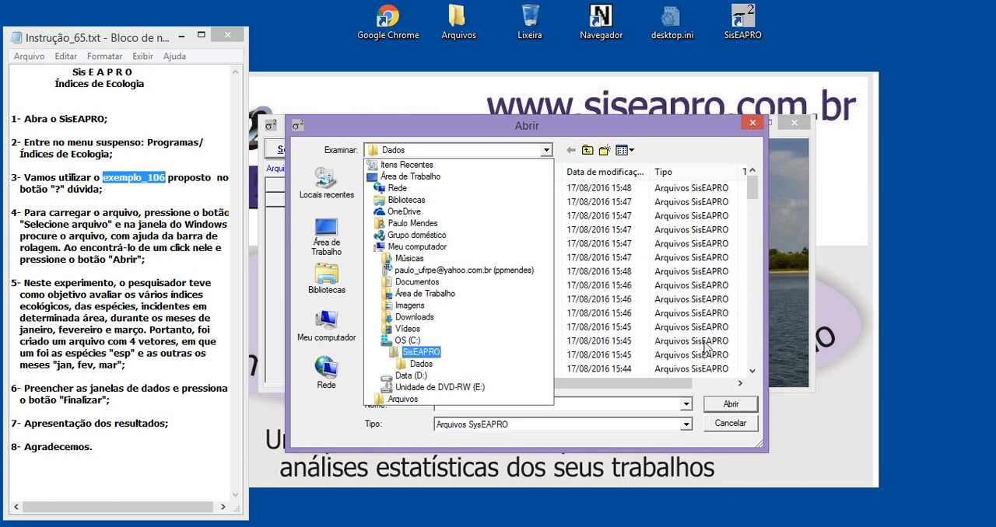
pyautogui.click(783, 315)
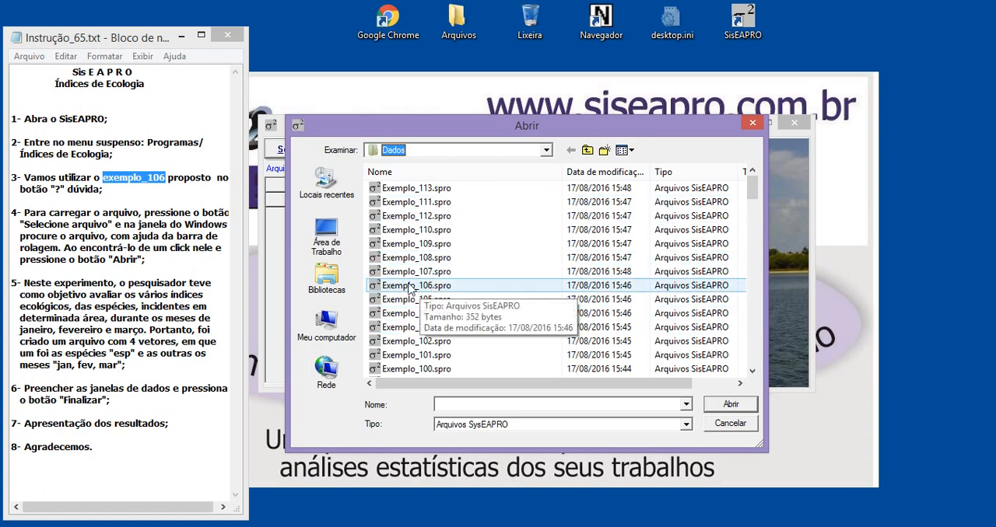
pyautogui.moveTo(752, 196); pyautogui.dragTo(773, 182)
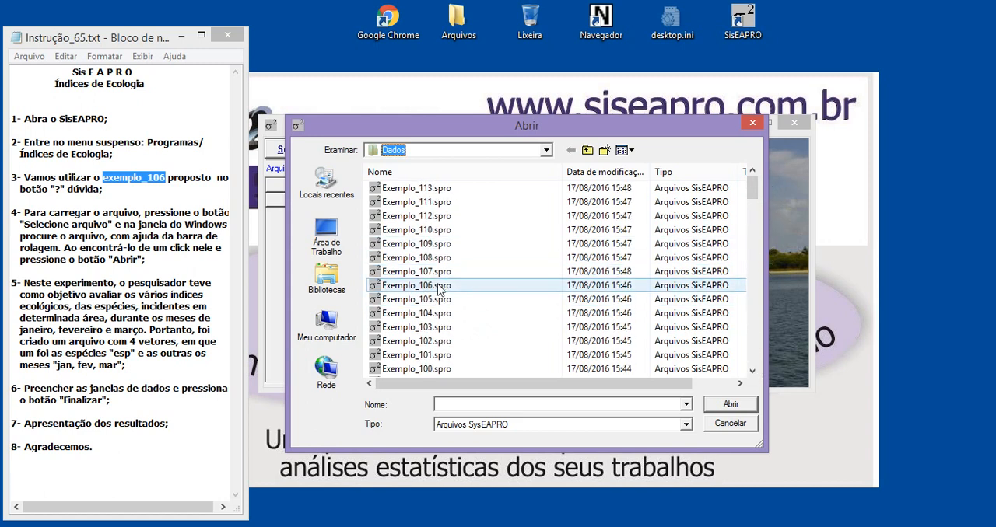
pyautogui.click(419, 288)
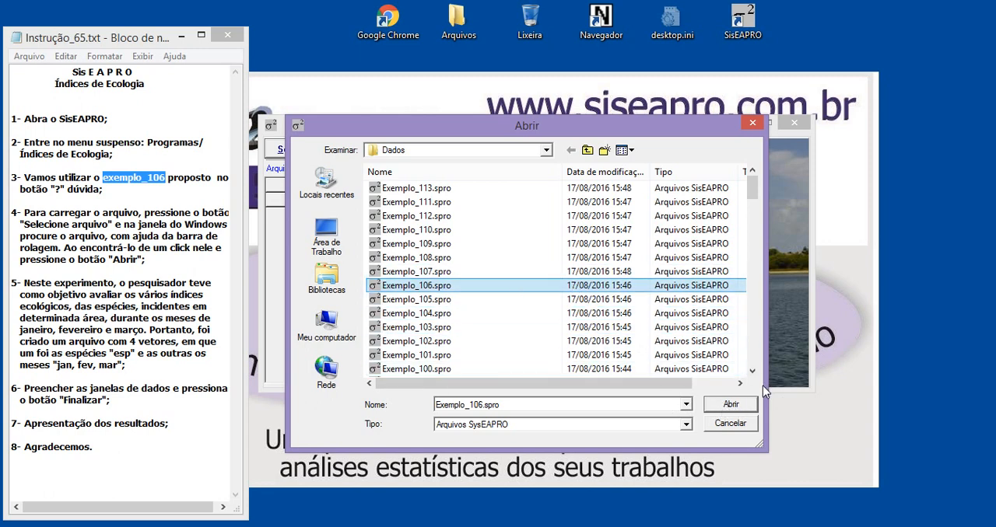
pyautogui.click(735, 406)
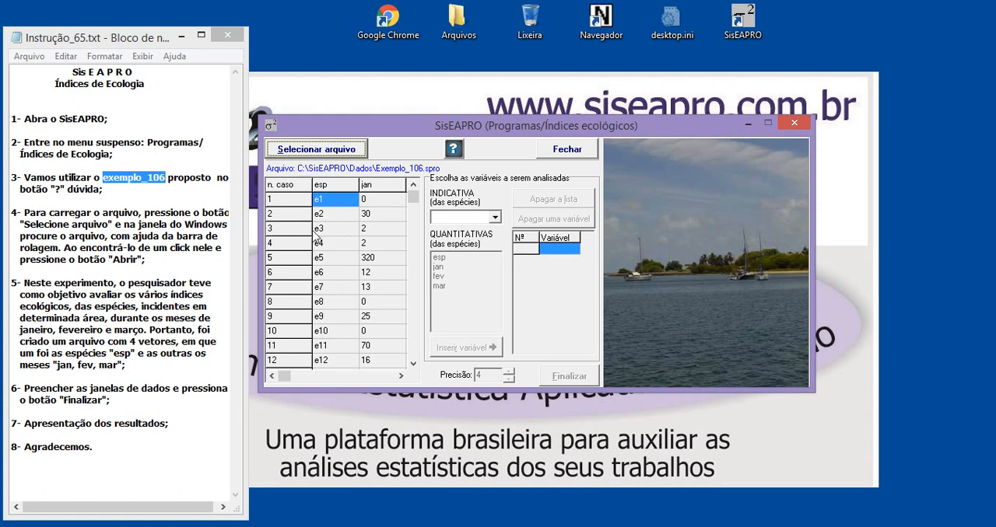
# Examine all the species rows and the jan, fev and mar columns of the loaded data
pyautogui.click(412, 363)
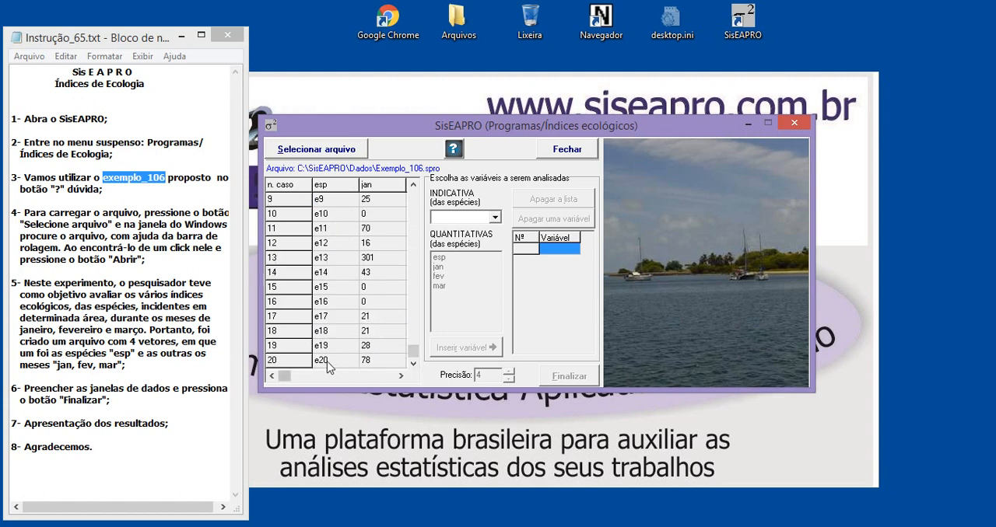
pyautogui.moveTo(417, 355); pyautogui.dragTo(413, 197)
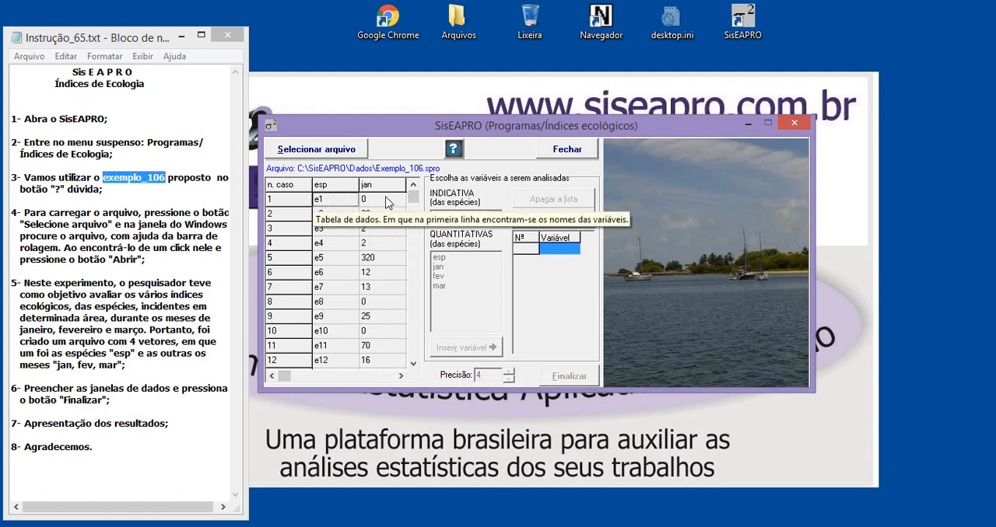
pyautogui.click(401, 377)
pyautogui.click(401, 377)
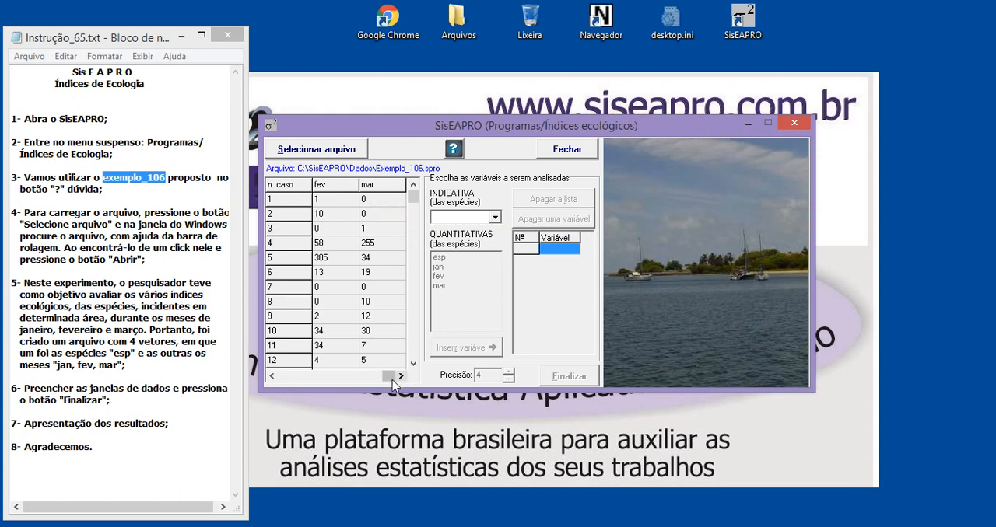
pyautogui.moveTo(387, 377); pyautogui.dragTo(284, 378)
pyautogui.click(379, 202)
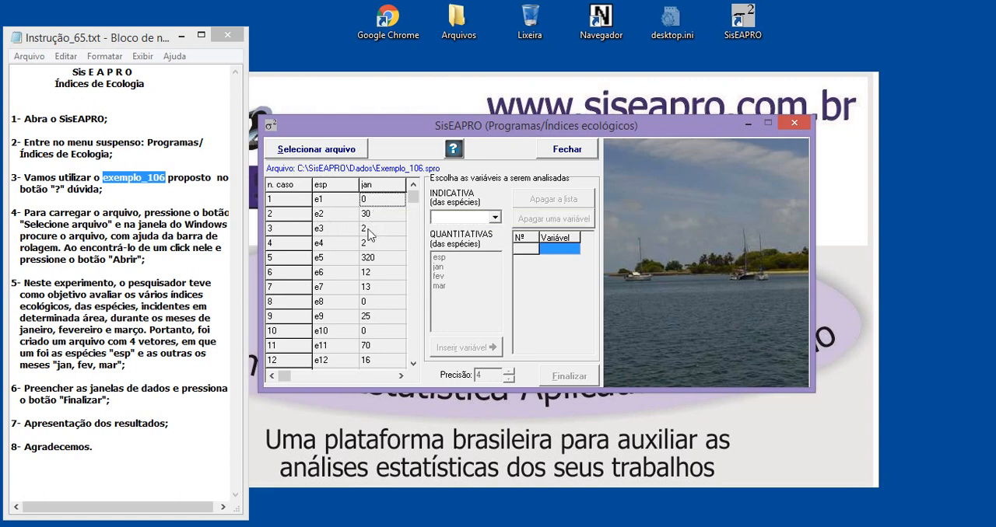
pyautogui.click(401, 378)
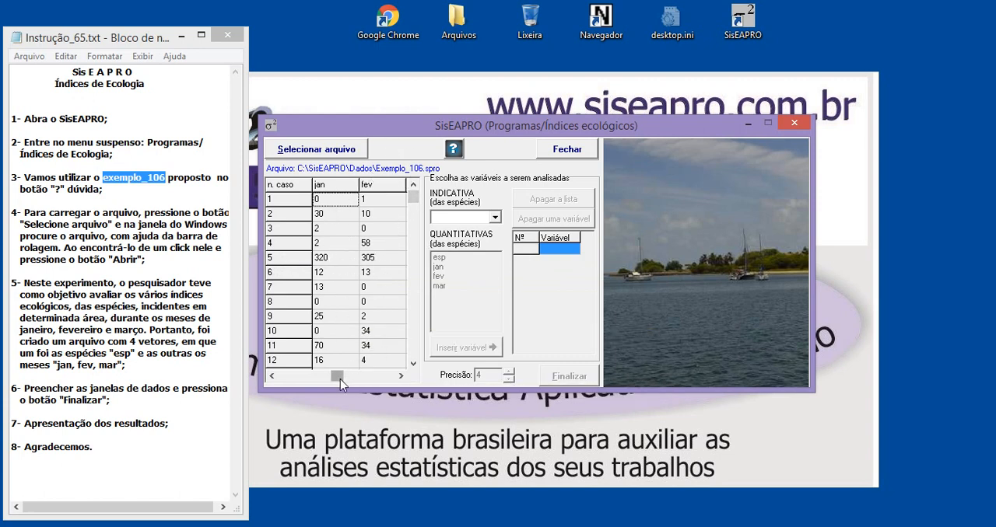
pyautogui.moveTo(281, 380); pyautogui.dragTo(279, 379)
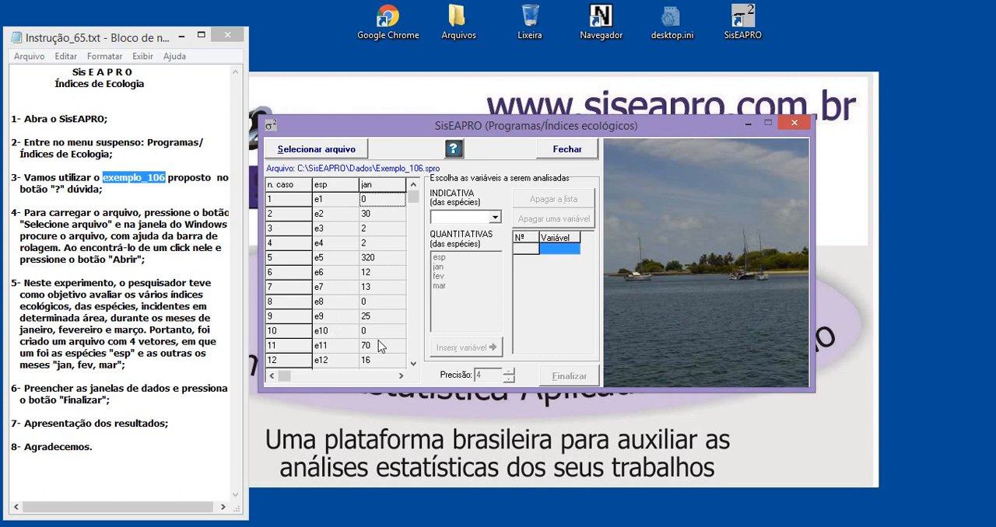
pyautogui.click(400, 377)
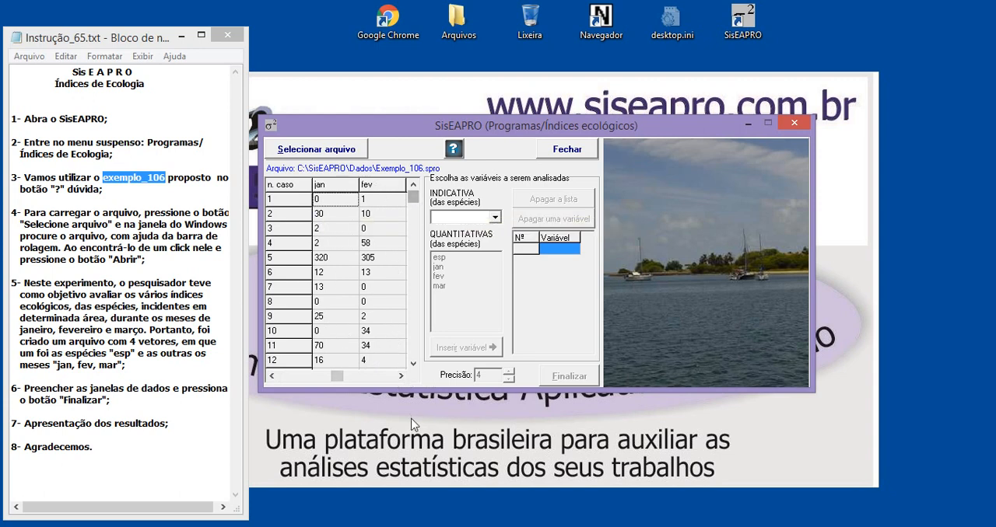
pyautogui.click(401, 376)
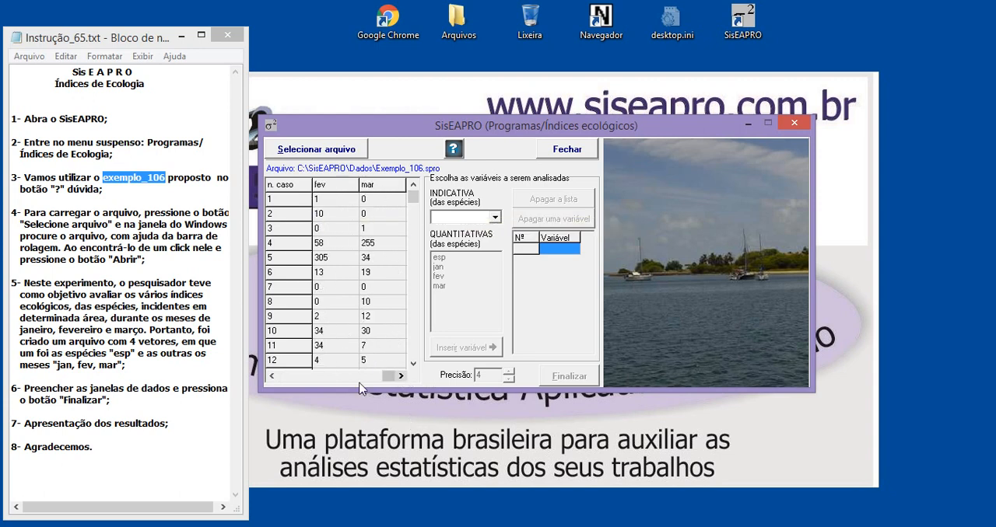
pyautogui.click(272, 376)
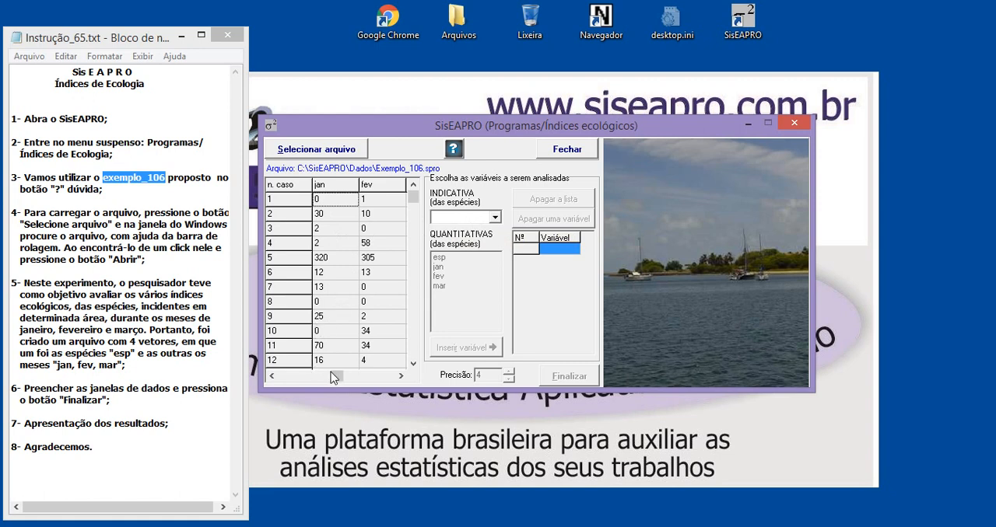
pyautogui.moveTo(335, 377); pyautogui.dragTo(278, 379)
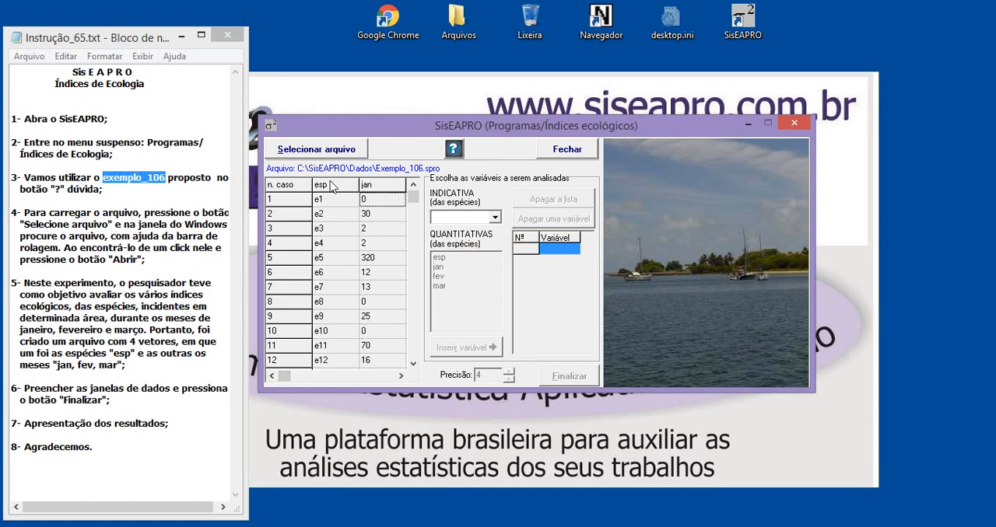
# Set esp as the species indicator variable and insert jan, fev and mar as the quantitative variables
pyautogui.click(458, 219)
pyautogui.click(454, 231)
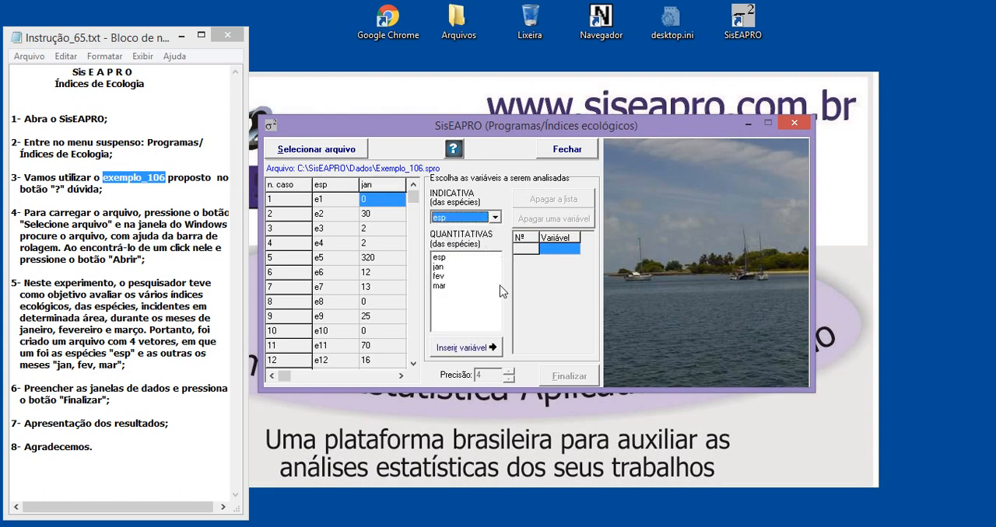
pyautogui.click(439, 269)
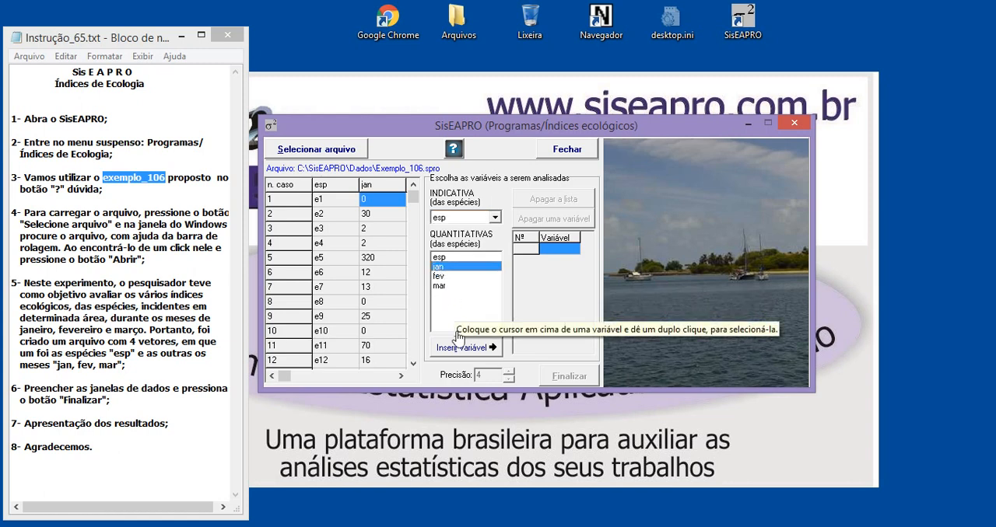
pyautogui.click(456, 354)
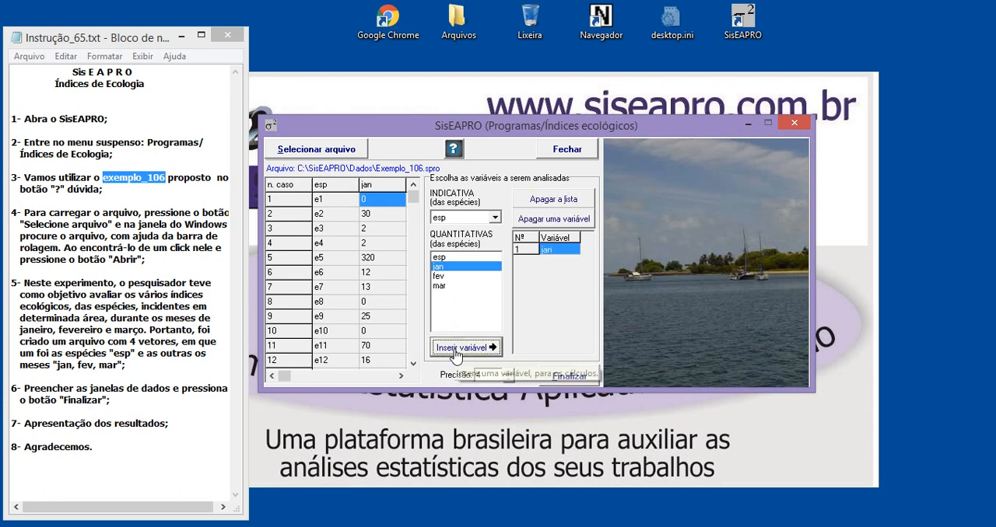
pyautogui.click(438, 276)
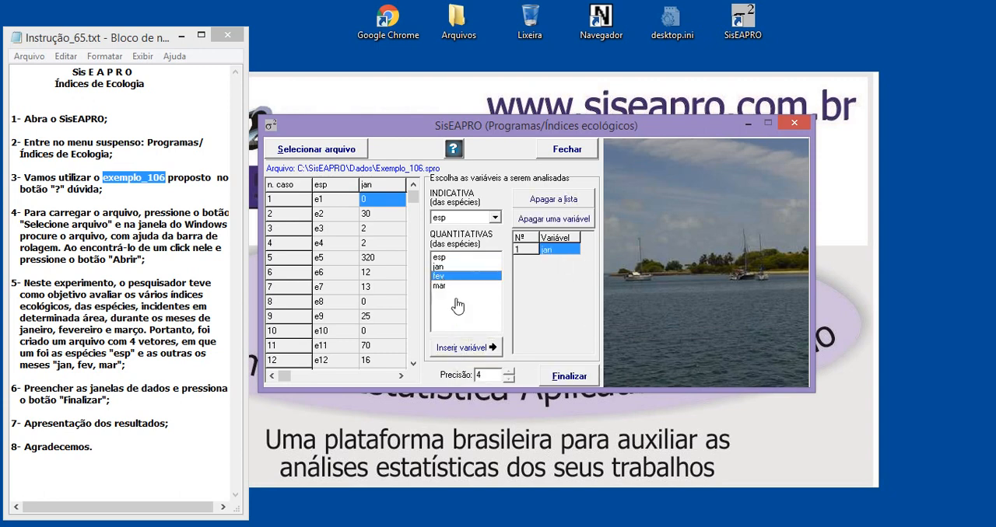
pyautogui.click(458, 350)
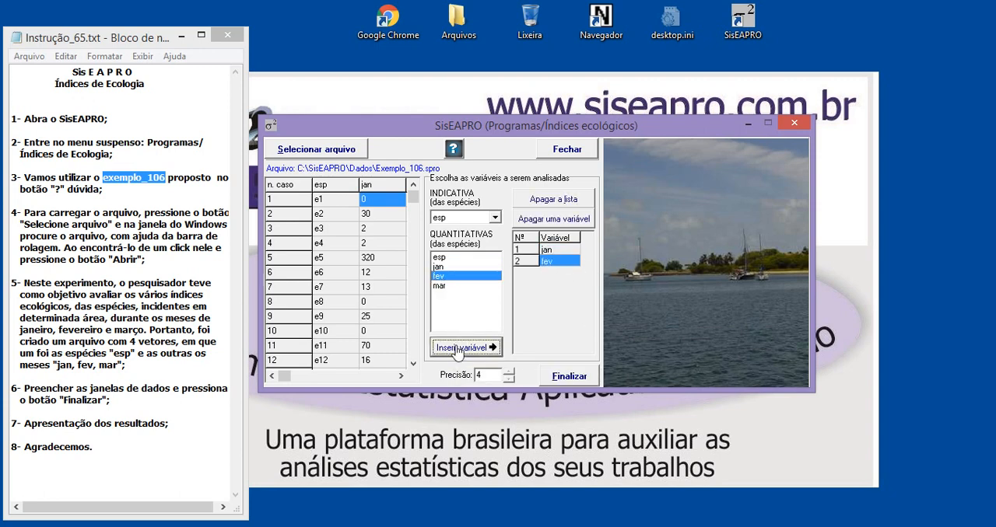
pyautogui.click(444, 287)
pyautogui.click(461, 354)
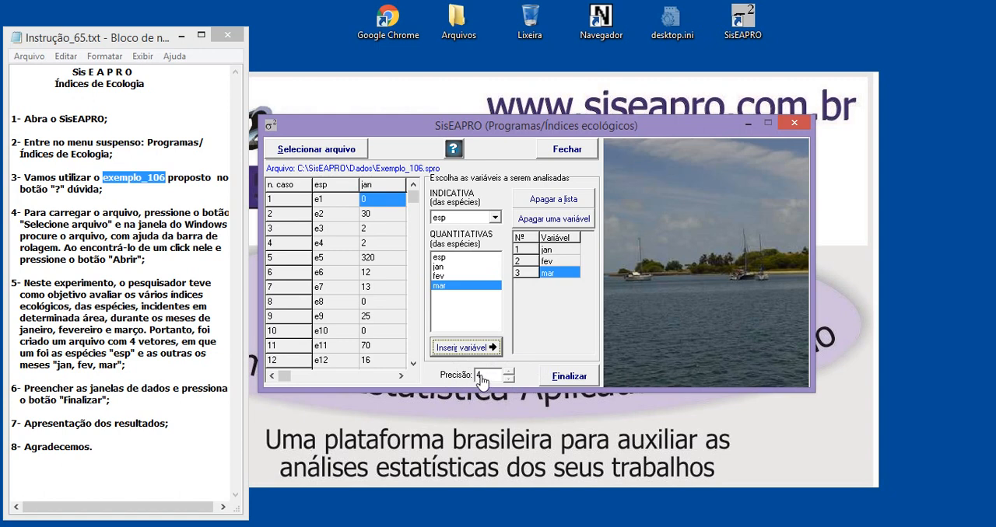
# Calculate the ecological indices with a precision of 4 and review the results for jan, fev and mar against the species data
pyautogui.click(508, 372)
pyautogui.click(569, 378)
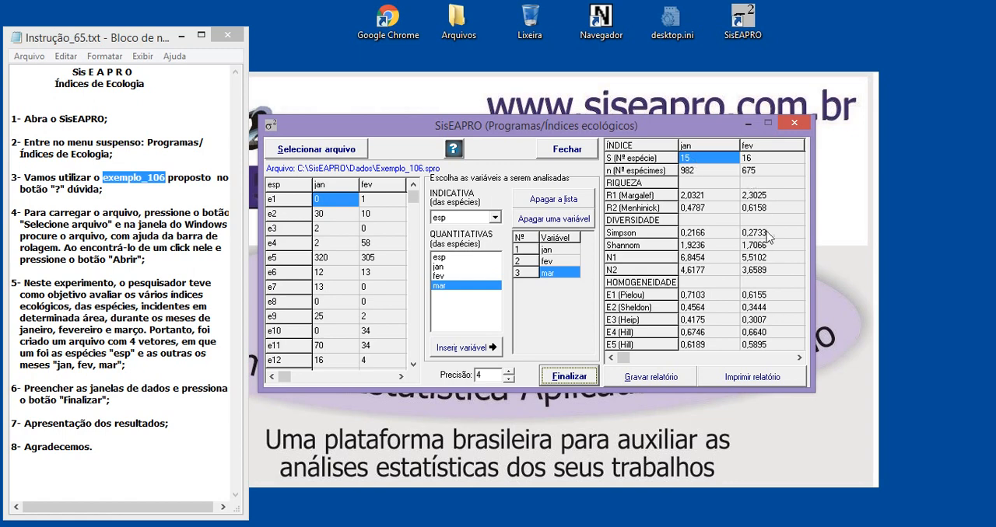
pyautogui.click(799, 357)
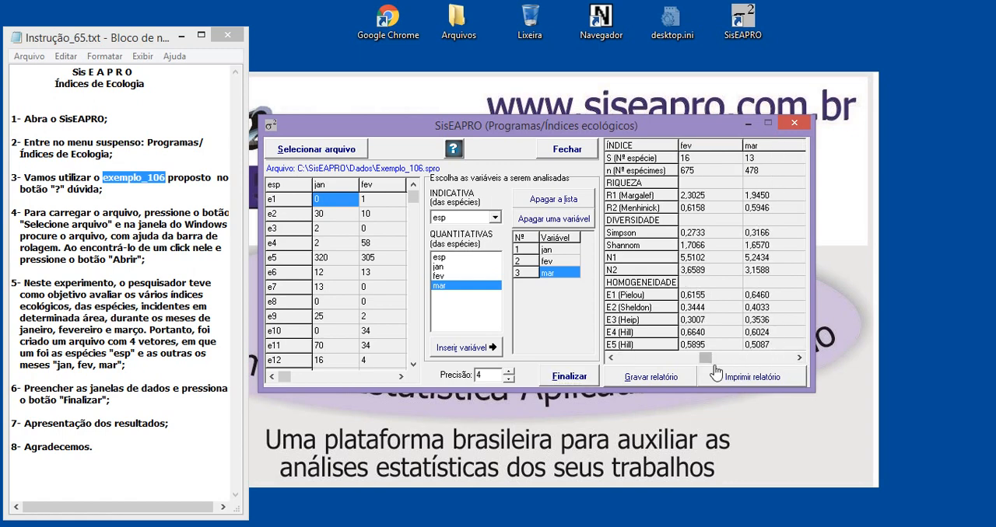
pyautogui.moveTo(703, 360); pyautogui.dragTo(623, 359)
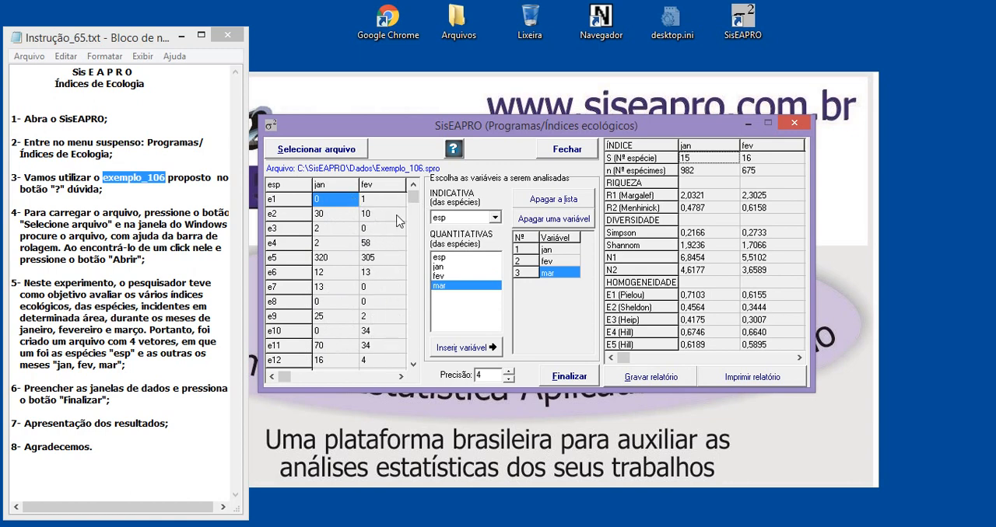
pyautogui.moveTo(415, 199); pyautogui.dragTo(414, 351)
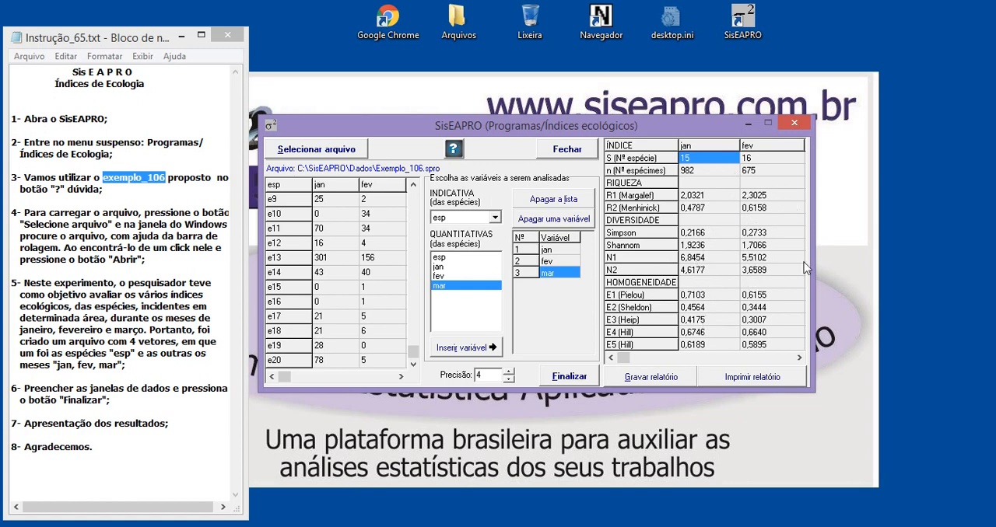
pyautogui.click(799, 358)
pyautogui.click(799, 358)
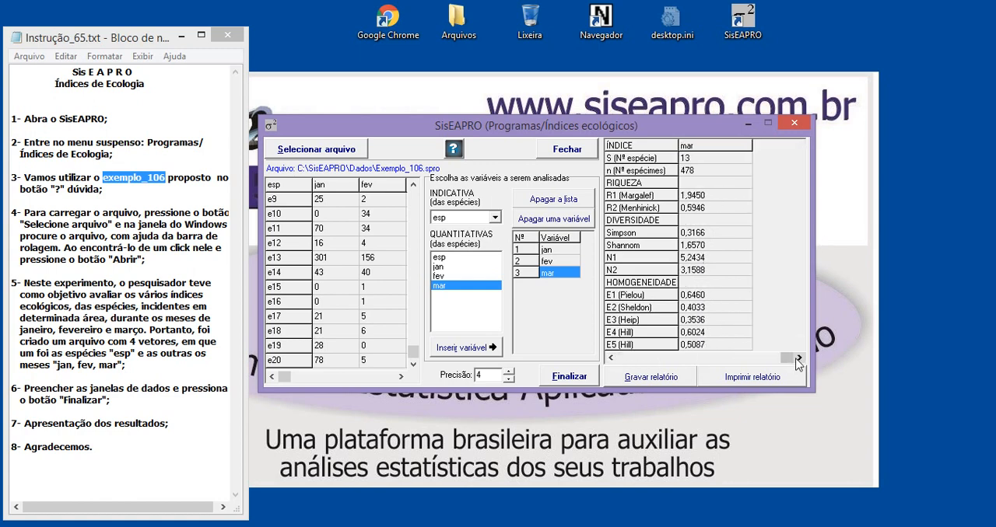
pyautogui.click(611, 359)
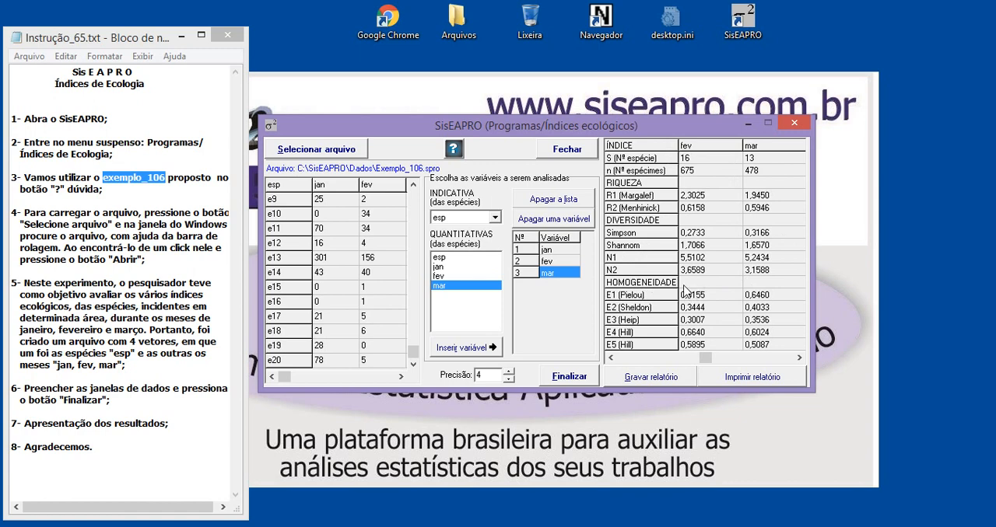
# Examine the Texto folder and the Arquivo Texto (*.txt) type offered for recording the report, and close the dialog without saving
pyautogui.click(648, 378)
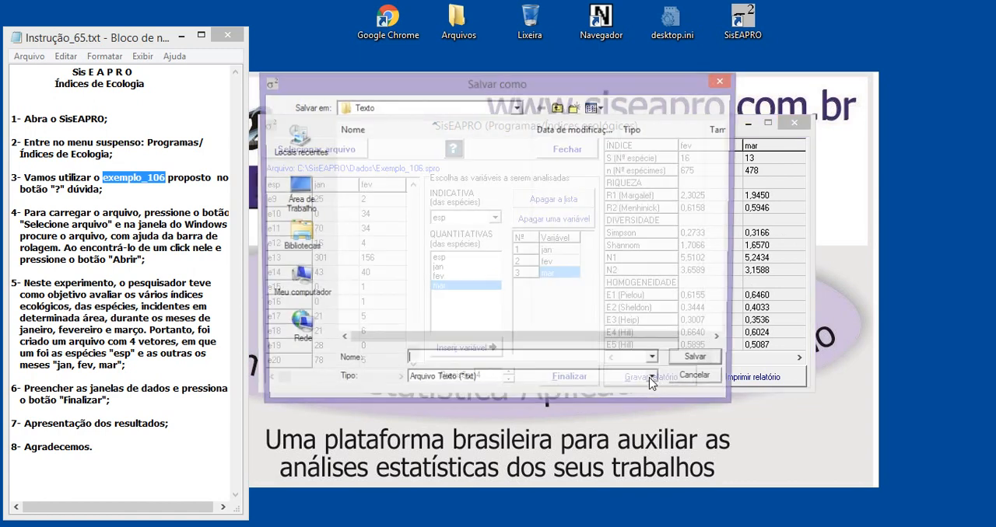
pyautogui.click(385, 111)
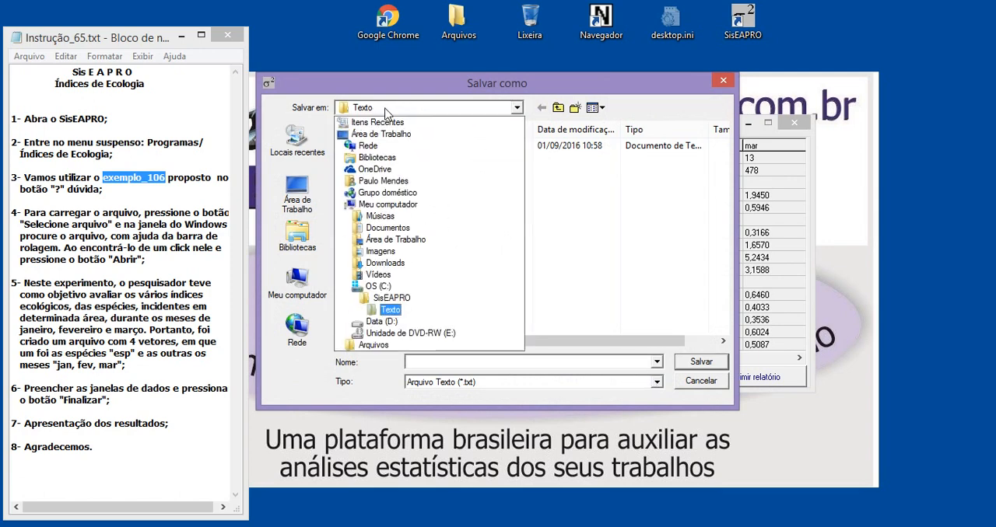
pyautogui.click(392, 310)
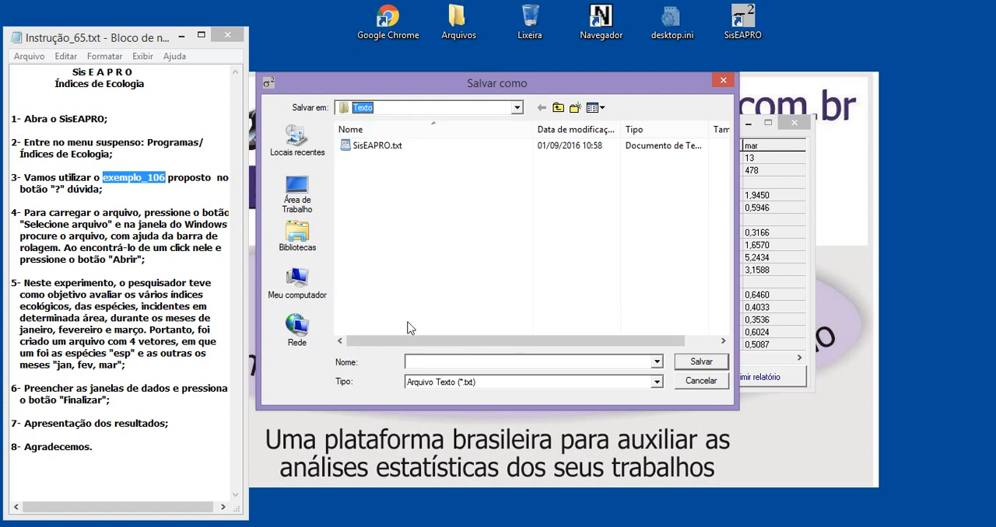
pyautogui.click(482, 382)
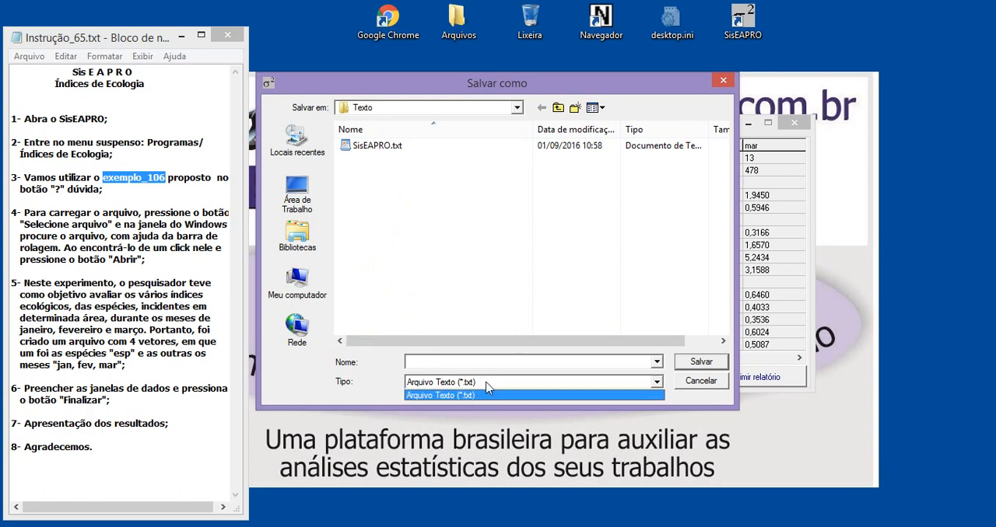
pyautogui.click(486, 384)
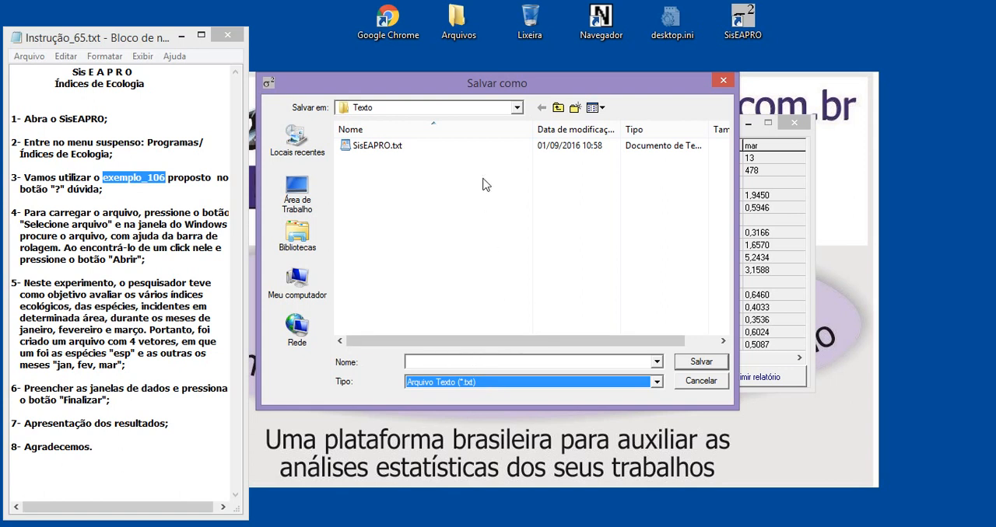
pyautogui.click(437, 364)
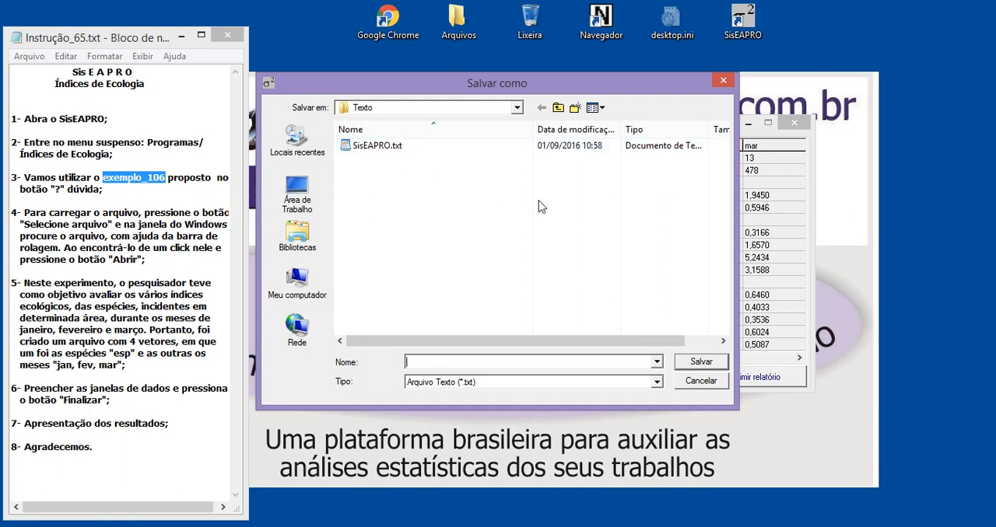
pyautogui.click(721, 77)
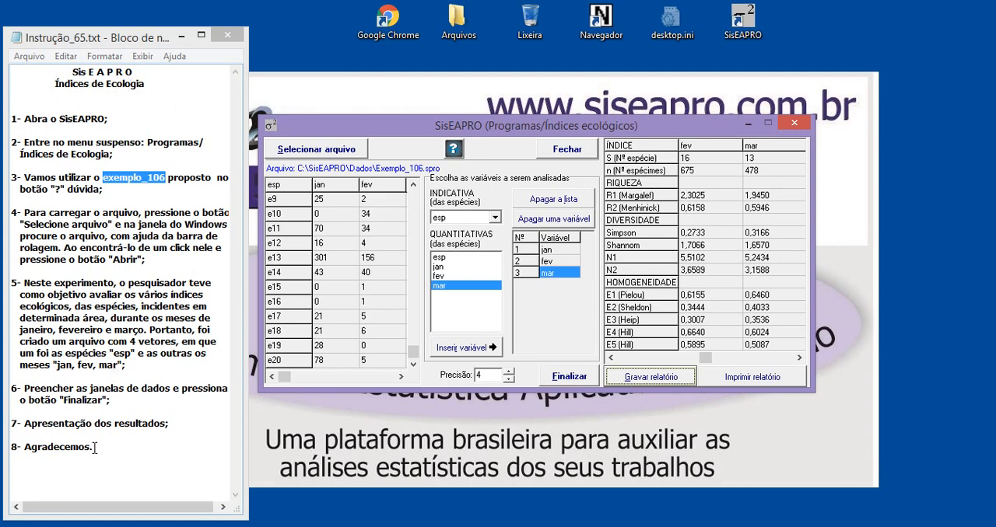
# Highlight the closing word of item 8 in the instruction notes
pyautogui.moveTo(94, 449); pyautogui.dragTo(33, 447)
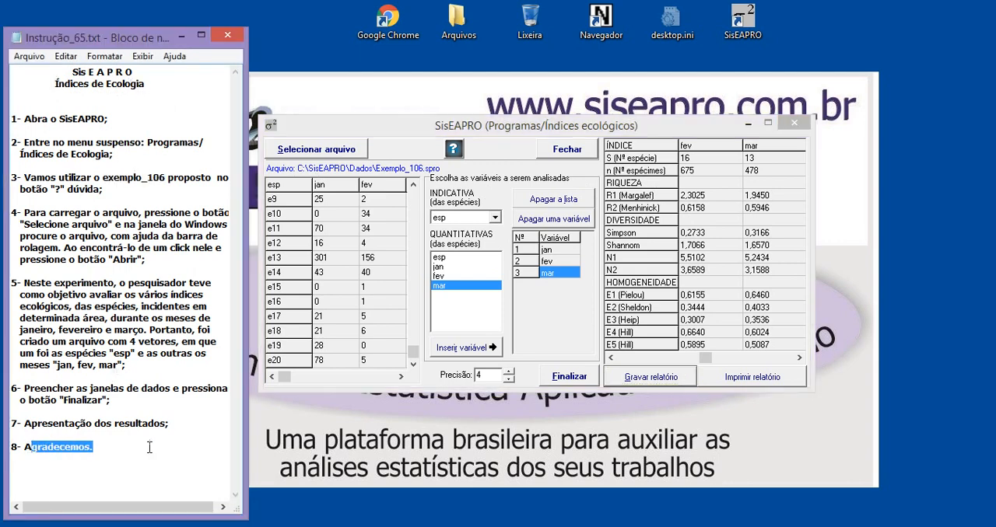